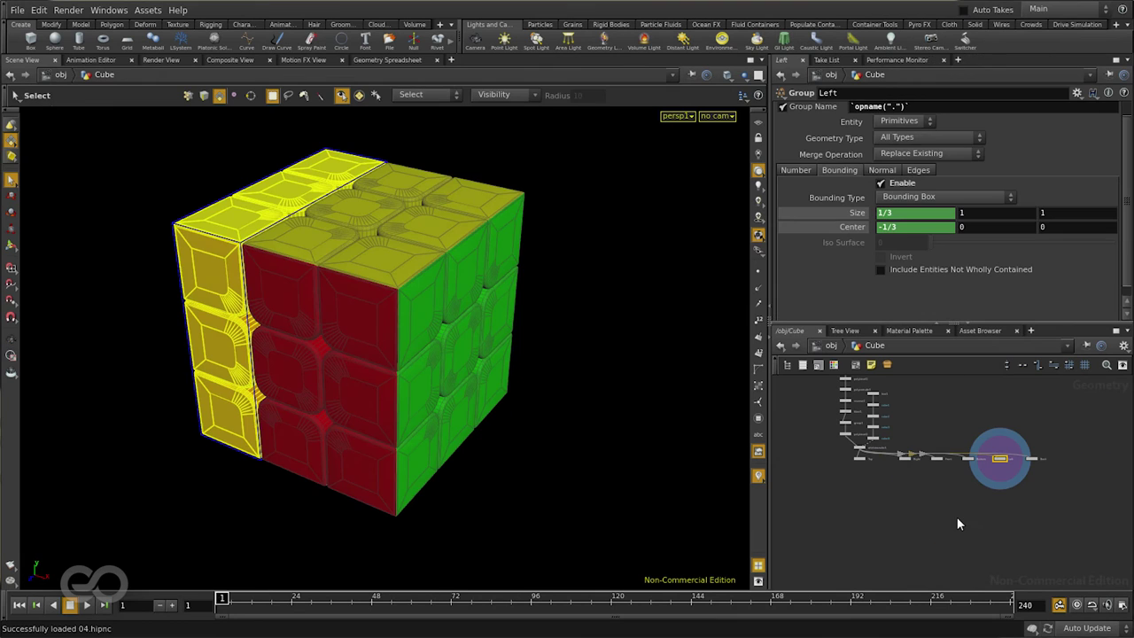
# Orbit the cube, then maximize the Cube network and zoom in on the Top–Back group nodes.
pyautogui.press('Escape')
pyautogui.moveTo(387, 362); pyautogui.dragTo(360, 381)
pyautogui.press('s')
pyautogui.scroll(4, 916, 474)
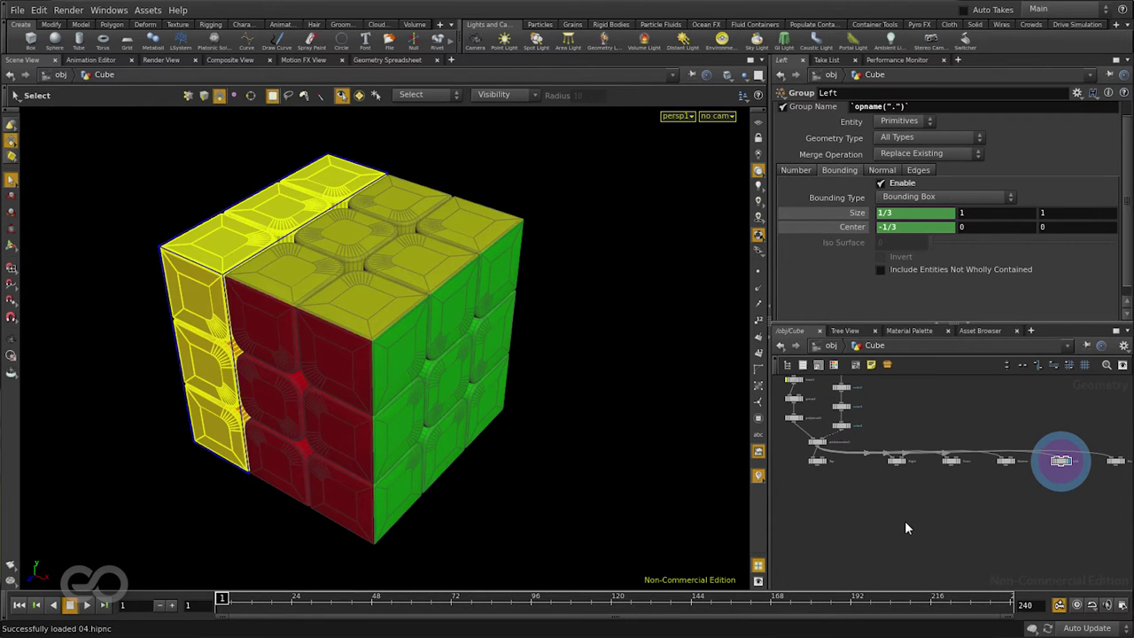
pyautogui.hotkey('ctrl', 'b')
pyautogui.scroll(4, 750, 280)
# Collapse the six face group nodes into a subnet placed below attribtransfer1.
pyautogui.moveTo(880, 483); pyautogui.dragTo(71, 345)
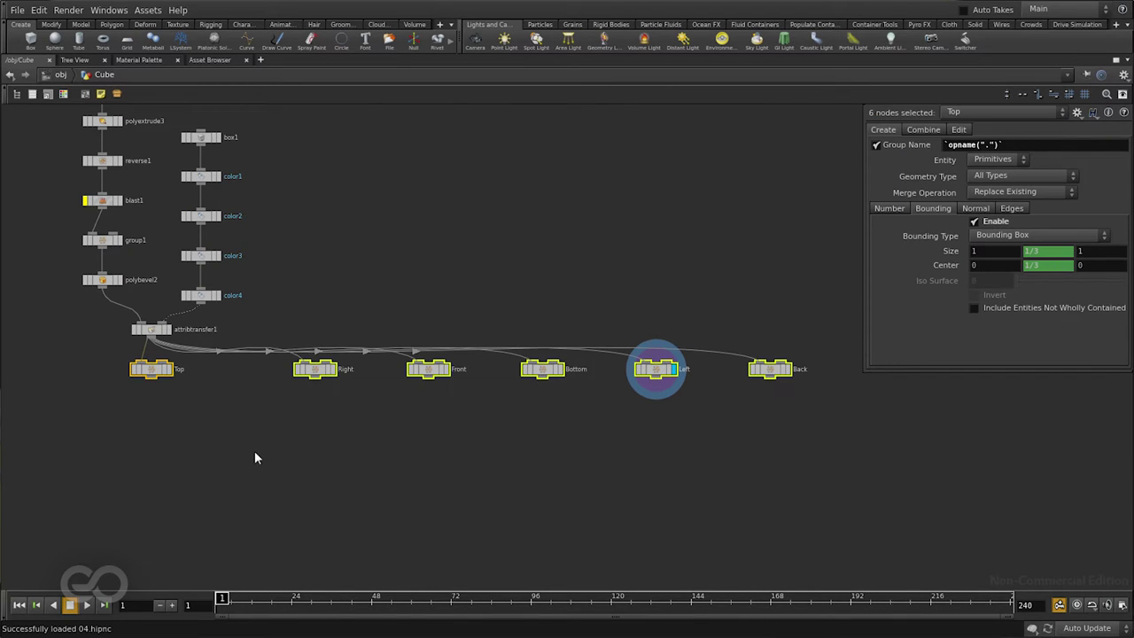
pyautogui.click(117, 94)
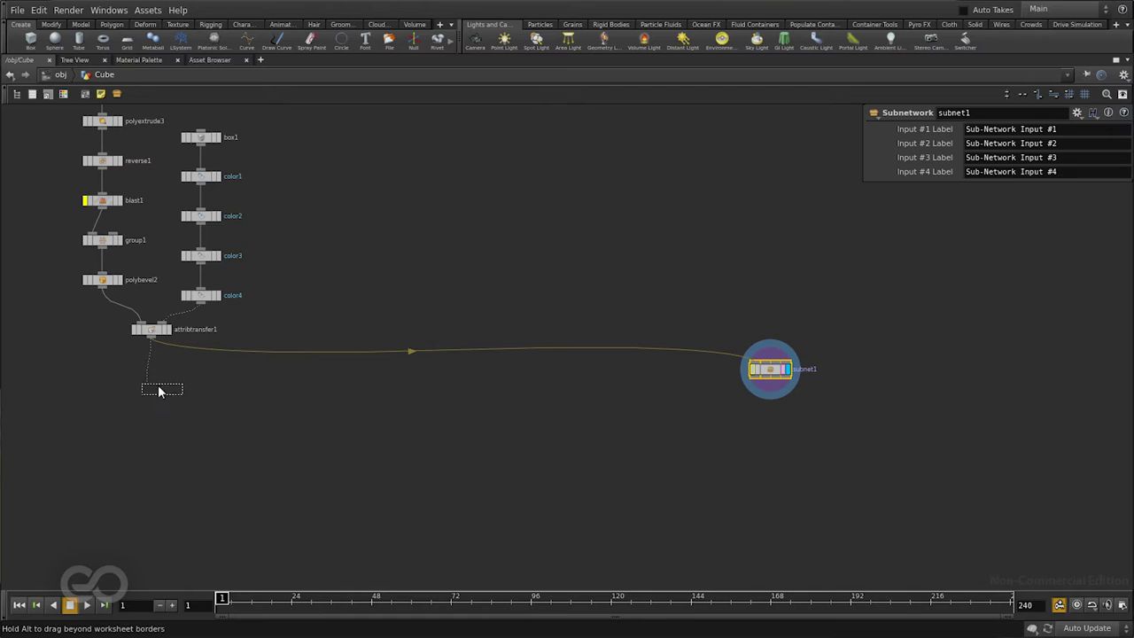
pyautogui.click(155, 376)
pyautogui.scroll(6, 111, 354)
pyautogui.scroll(-4, 497, 434)
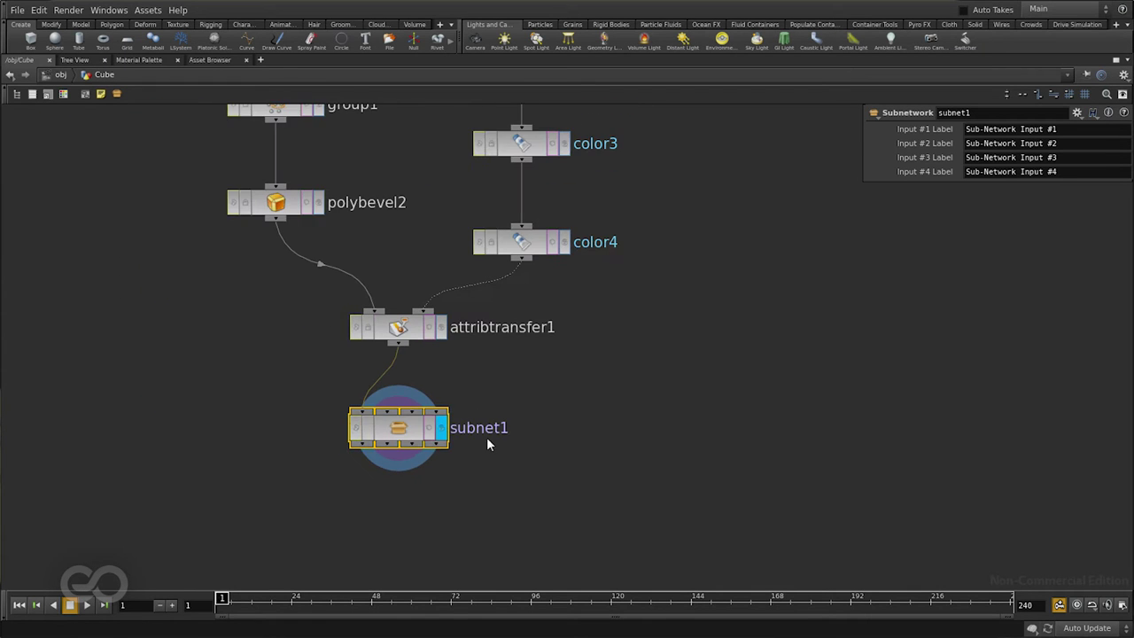
pyautogui.scroll(1, 492, 434)
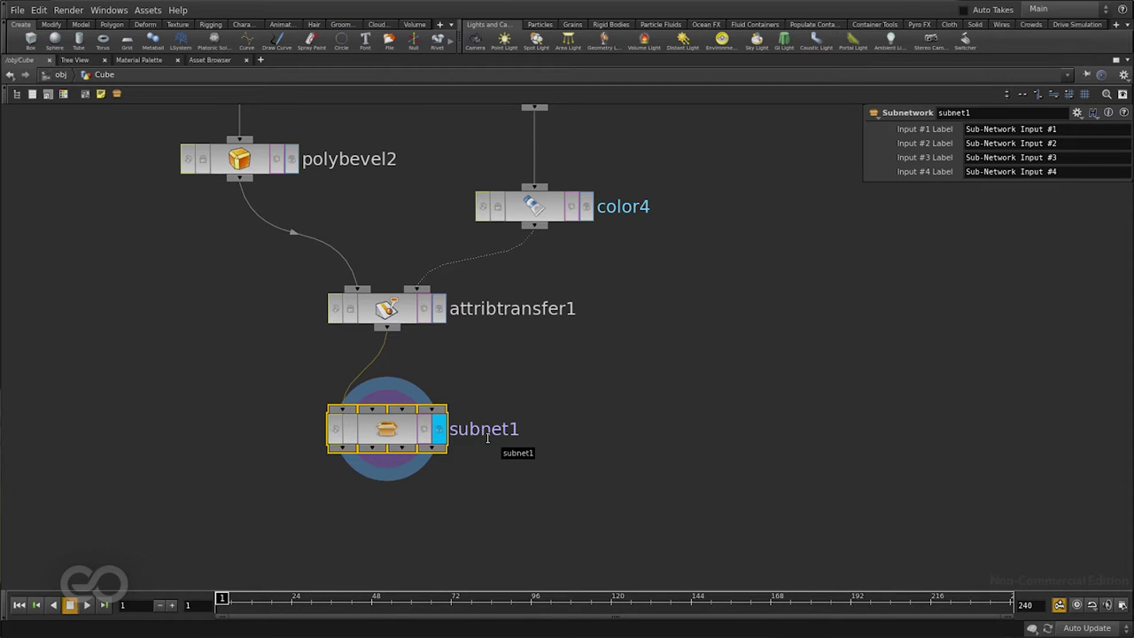
# Rename subnet1 to singleTurn.
pyautogui.doubleClick(487, 434)
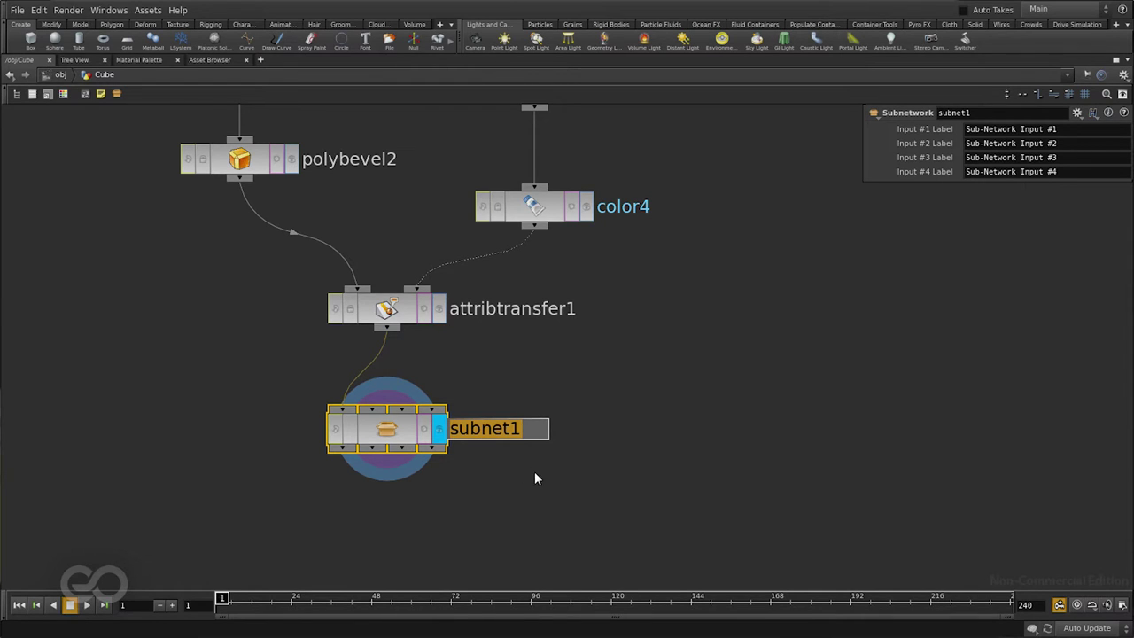
pyautogui.write('singleTurn')
pyautogui.press('Return')
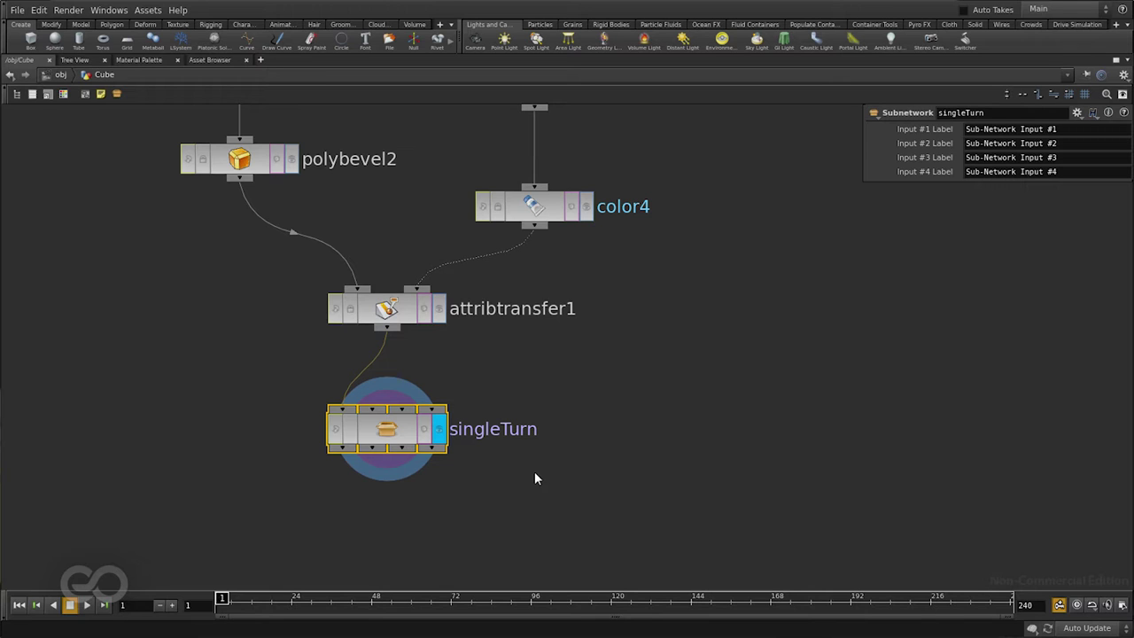
# Enter the singleTurn subnet and frame all its nodes.
pyautogui.doubleClick(416, 433)
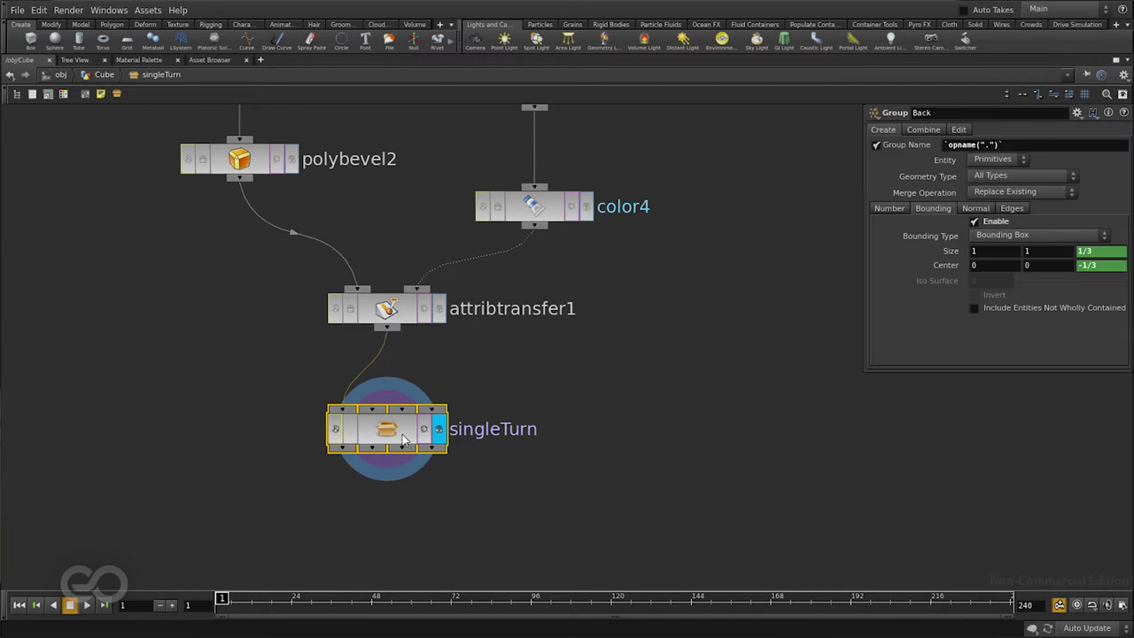
pyautogui.press('h')
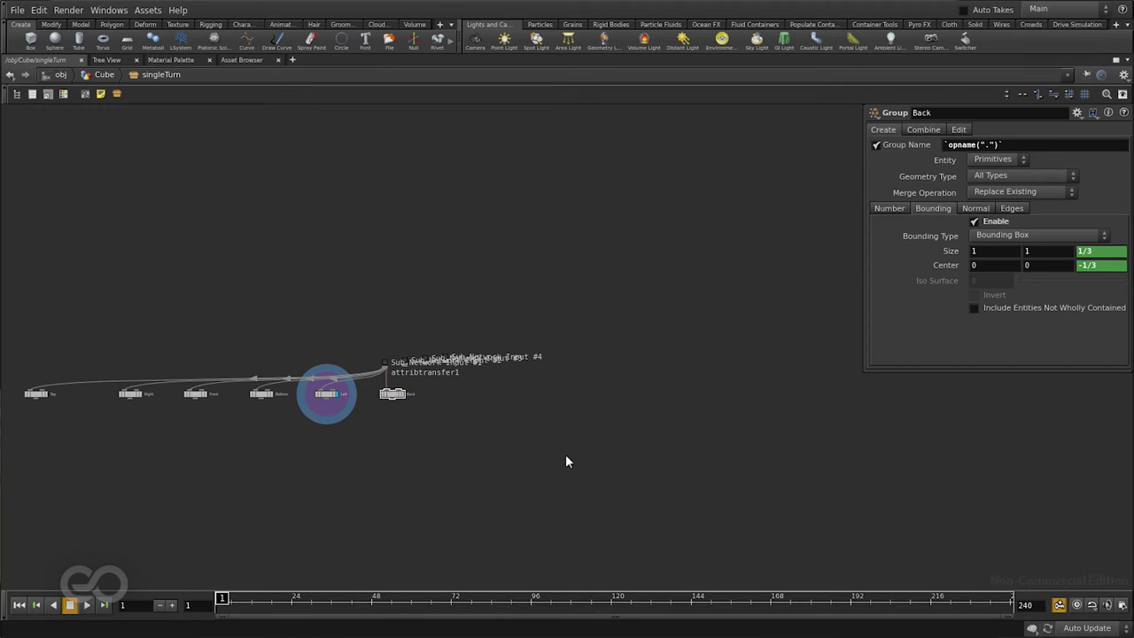
pyautogui.scroll(-1, 286, 468)
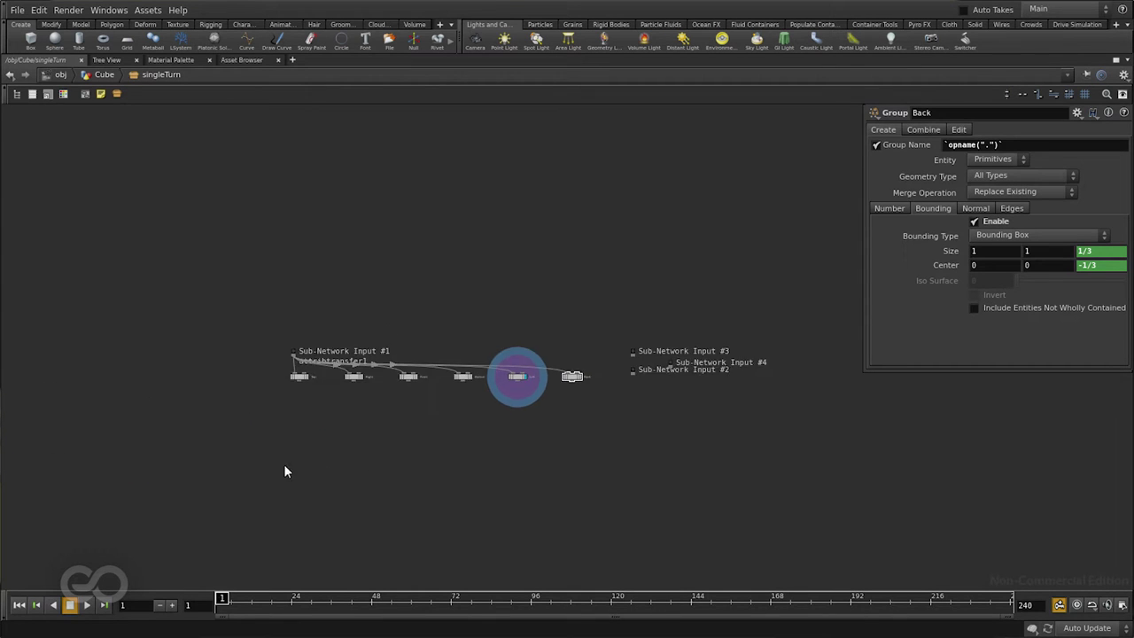
pyautogui.scroll(5, 594, 410)
# Wrap Sub-Network Inputs #2–#4 in a network box, collapse it and move it aside.
pyautogui.moveTo(431, 331); pyautogui.dragTo(535, 429)
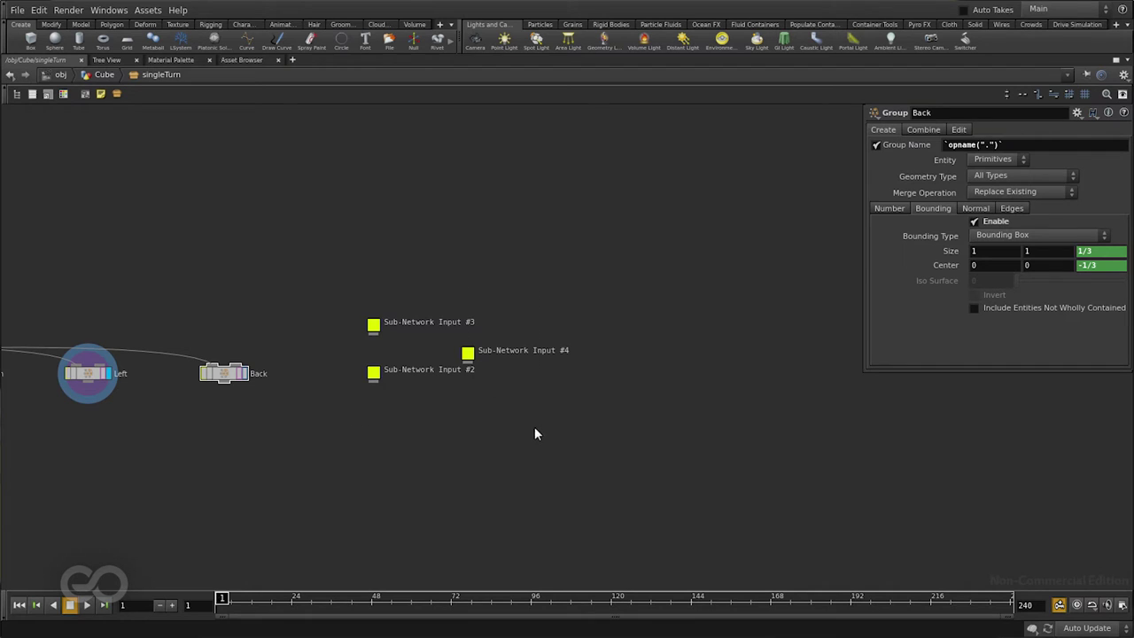
pyautogui.click(88, 96)
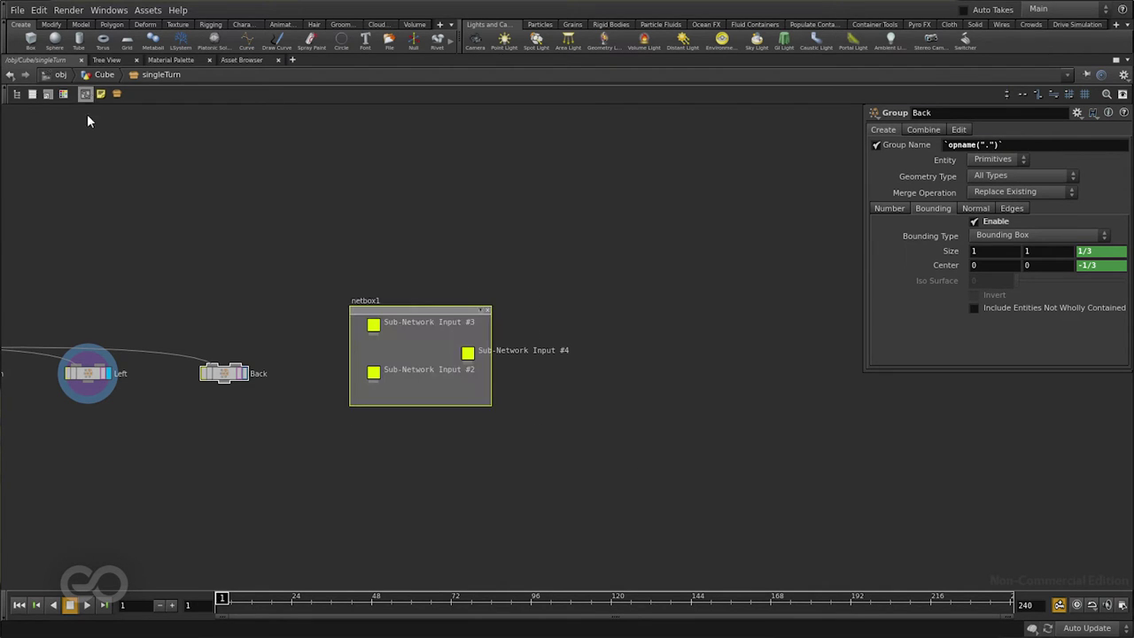
pyautogui.click(484, 315)
pyautogui.moveTo(459, 305); pyautogui.dragTo(98, 103)
pyautogui.press('h')
pyautogui.scroll(5, 386, 379)
pyautogui.scroll(-3, 334, 384)
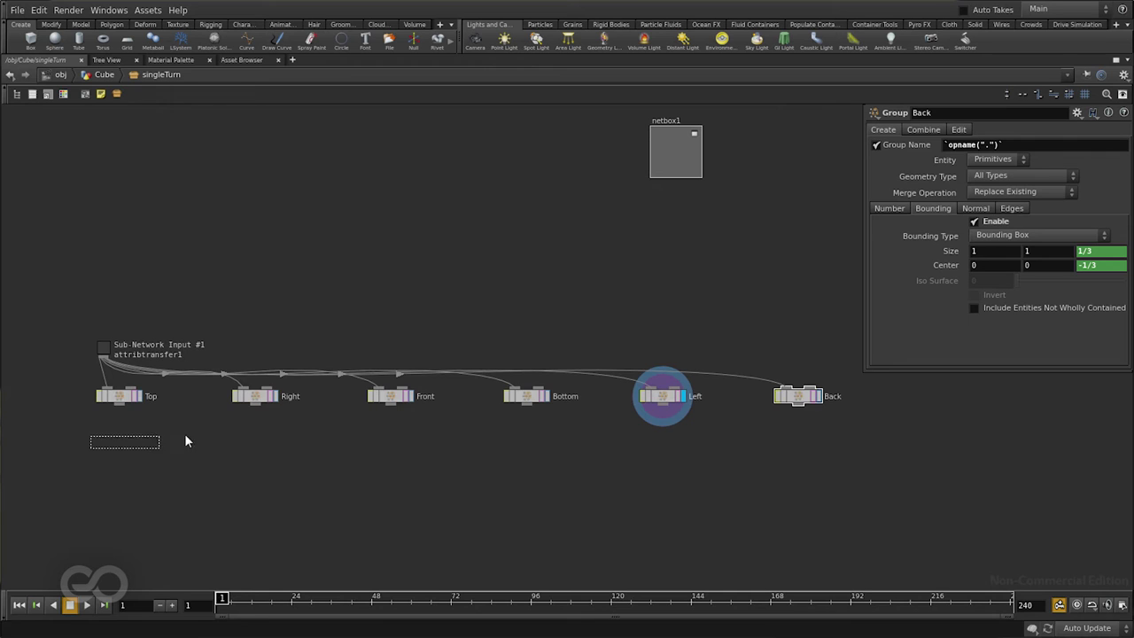
pyautogui.moveTo(270, 438); pyautogui.dragTo(442, 394)
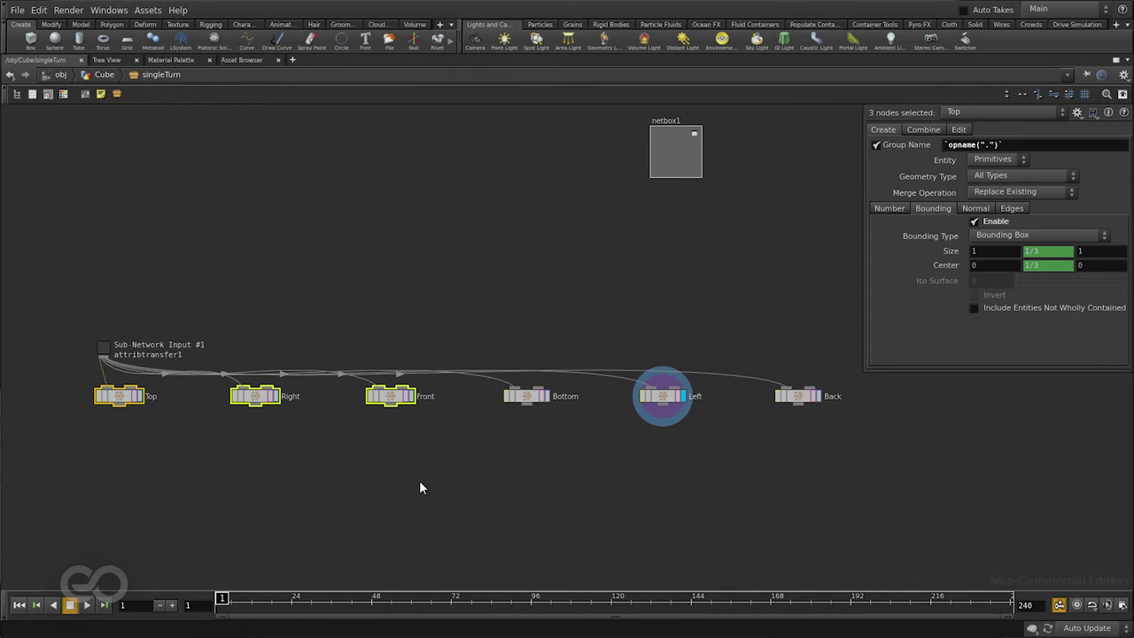
pyautogui.click(375, 475)
pyautogui.scroll(-3, 594, 443)
pyautogui.scroll(5, 496, 483)
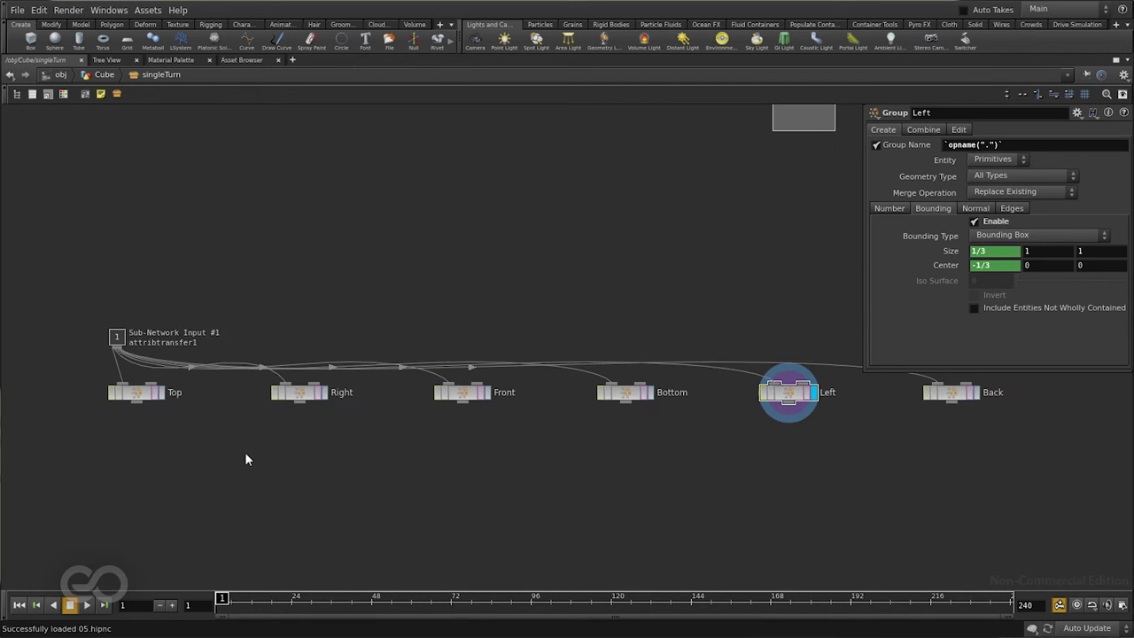
# Restore the layout, orbit the cube, and zoom the network onto attribtransfer1 and Top.
pyautogui.hotkey('ctrl', 'b')
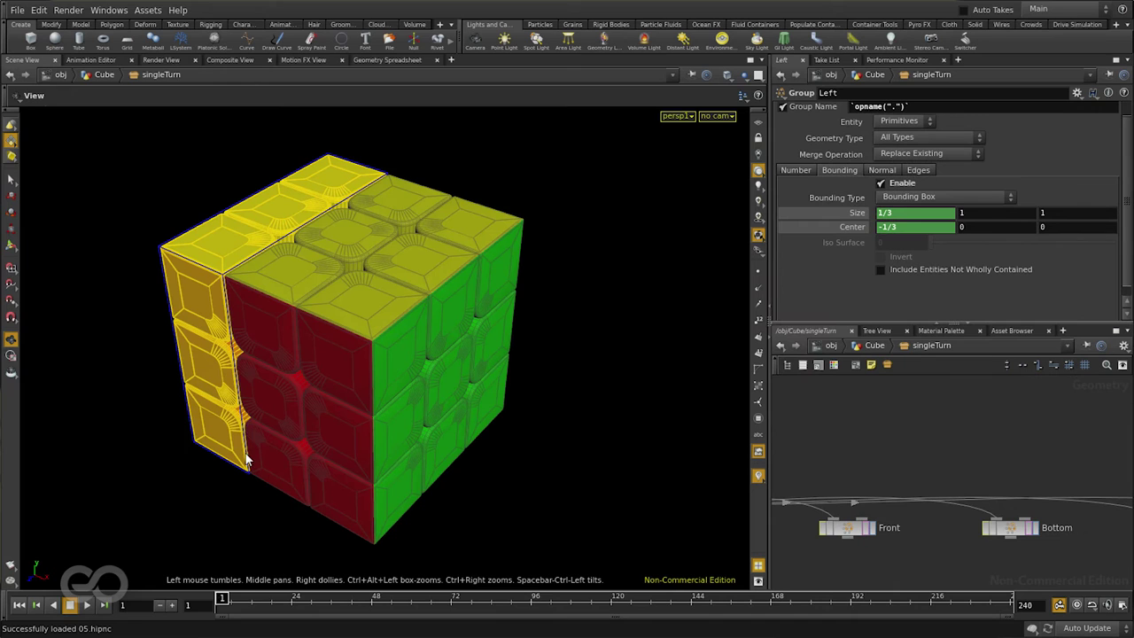
pyautogui.moveTo(990, 451); pyautogui.dragTo(889, 432, button='middle')
pyautogui.scroll(3, 893, 437)
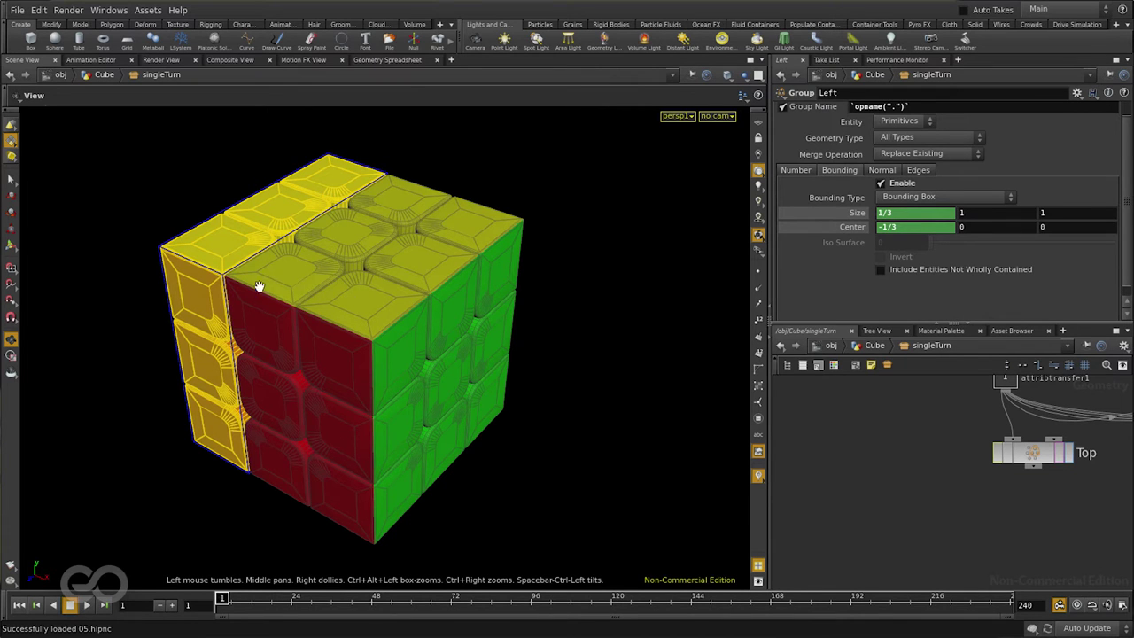
pyautogui.moveTo(259, 286); pyautogui.dragTo(299, 183)
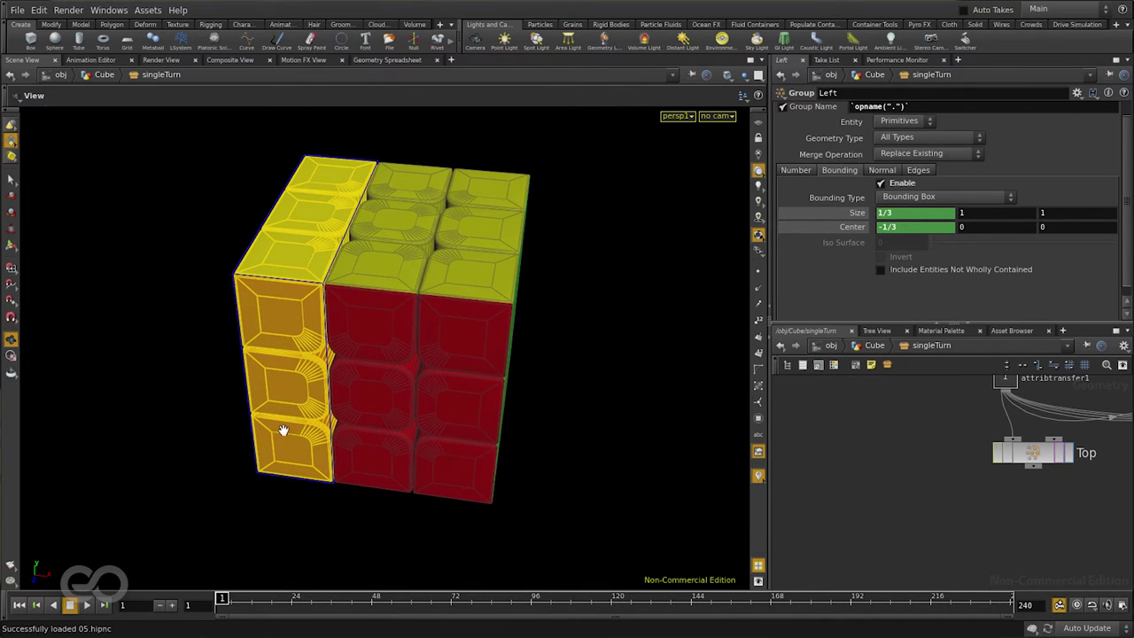
pyautogui.press('h')
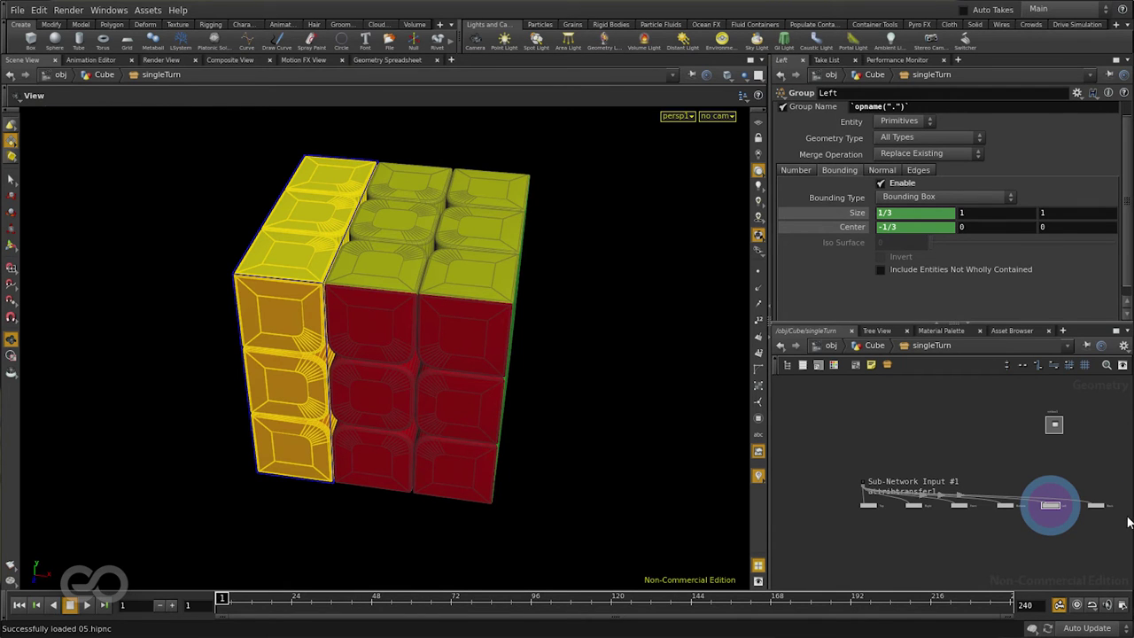
pyautogui.moveTo(400, 307); pyautogui.dragTo(346, 313)
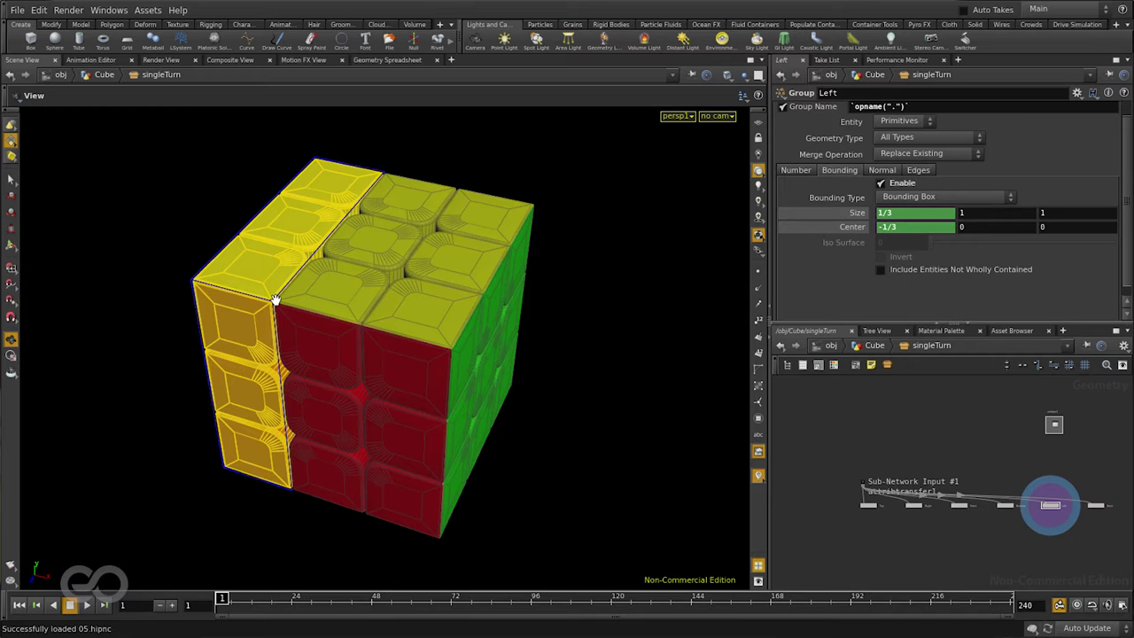
pyautogui.moveTo(329, 380); pyautogui.dragTo(317, 370)
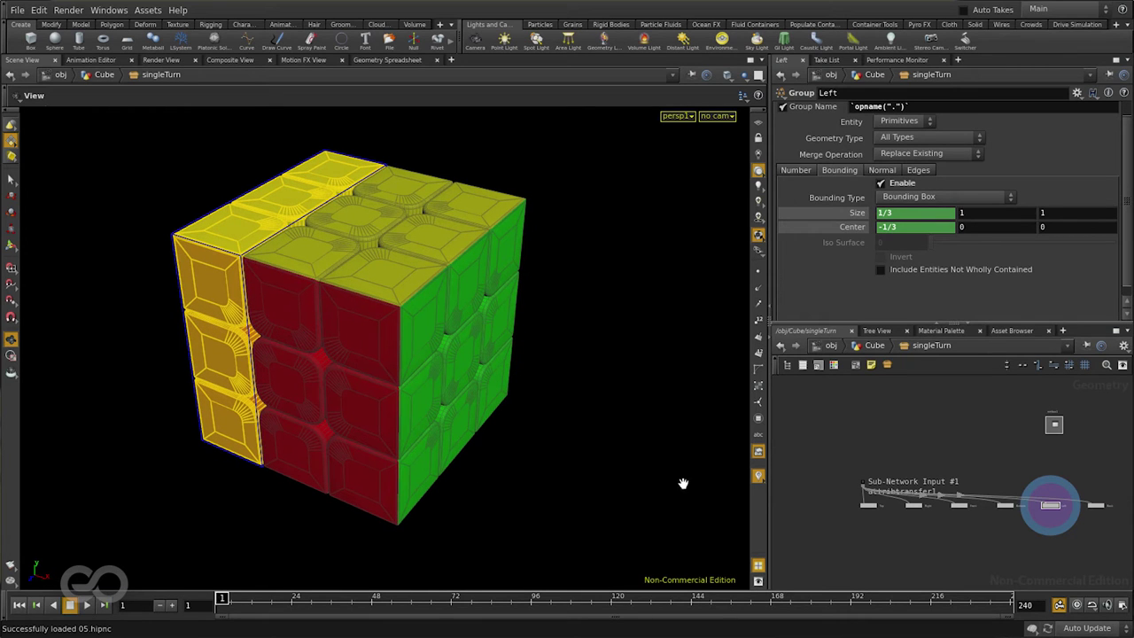
pyautogui.scroll(5, 879, 439)
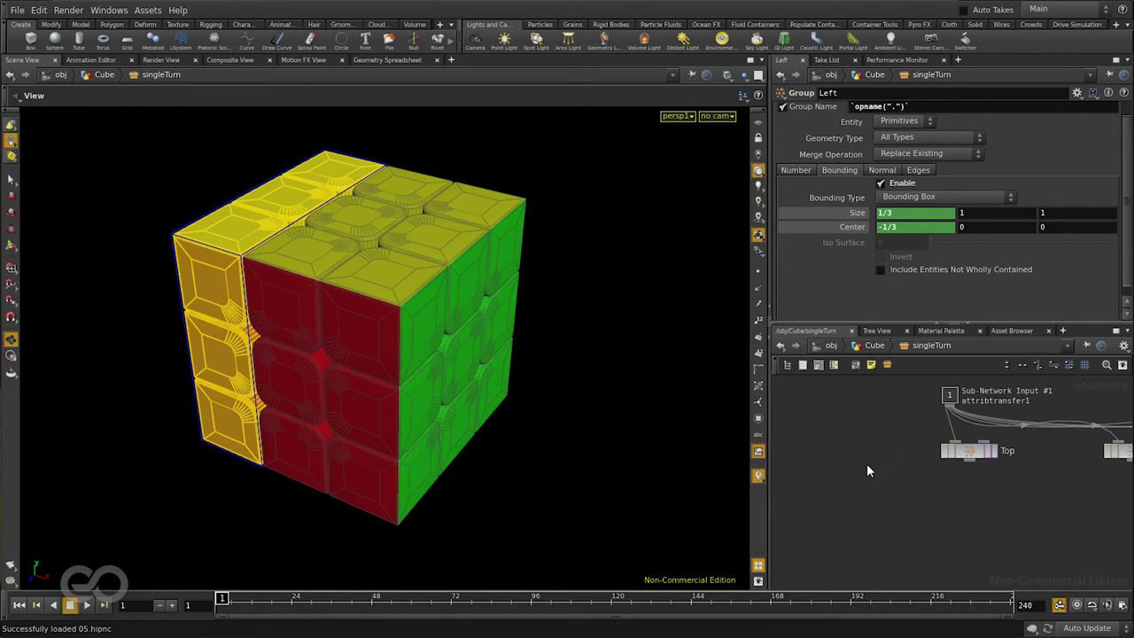
pyautogui.scroll(1, 859, 483)
pyautogui.press('Tab')
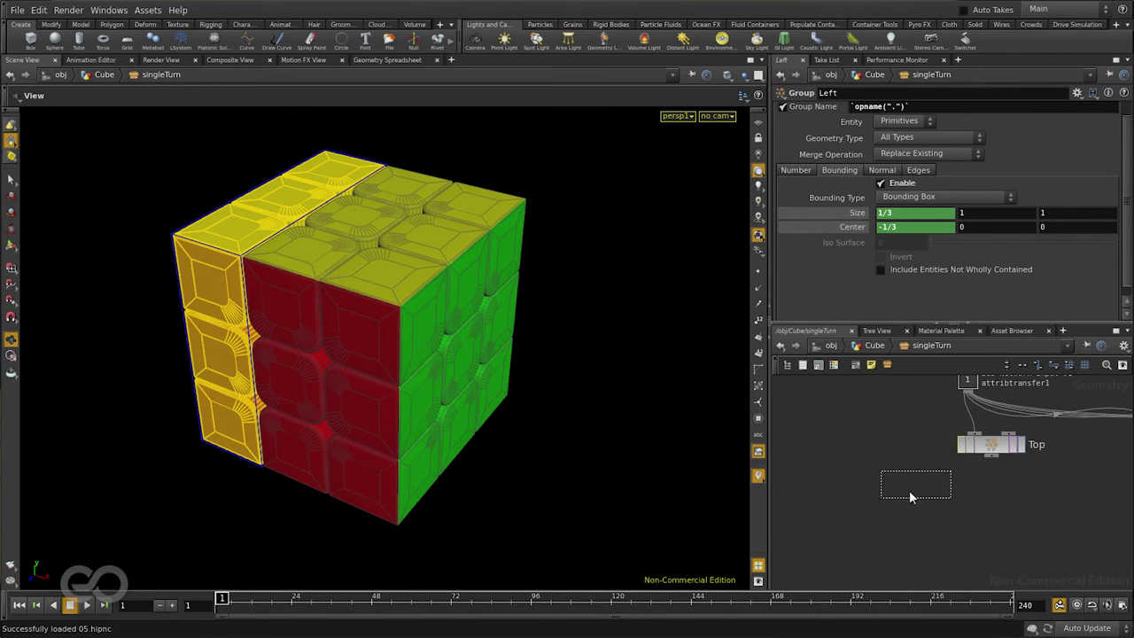
# Add a Null node to singleTurn, rename it ctrl and colour it green.
pyautogui.click(895, 496)
pyautogui.scroll(4, 922, 501)
pyautogui.doubleClick(953, 501)
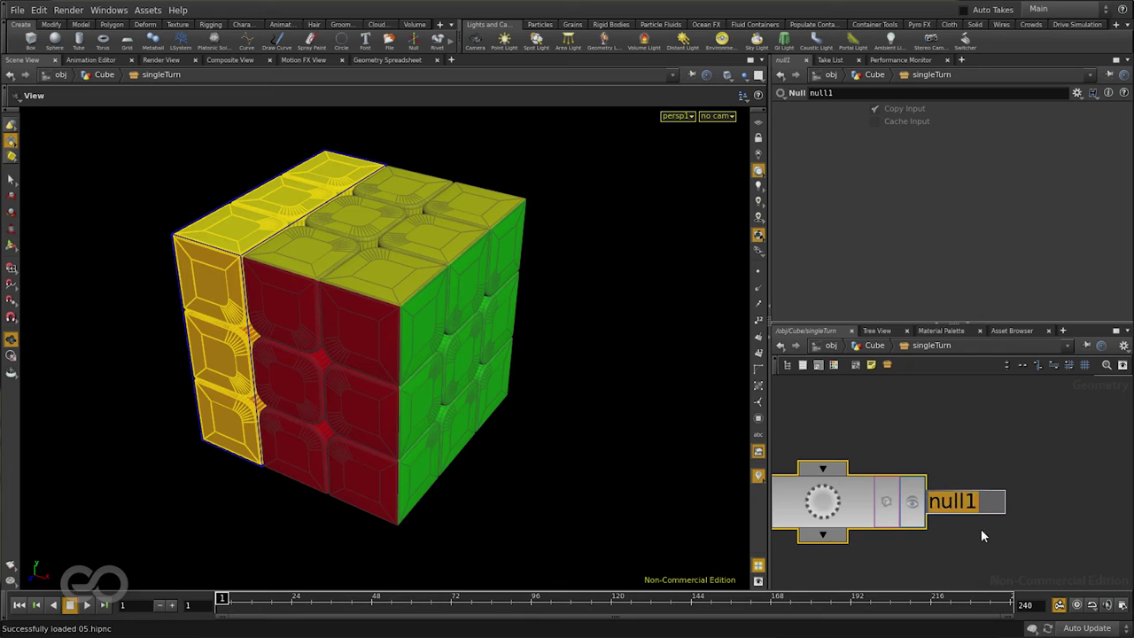
pyautogui.write('ctrl')
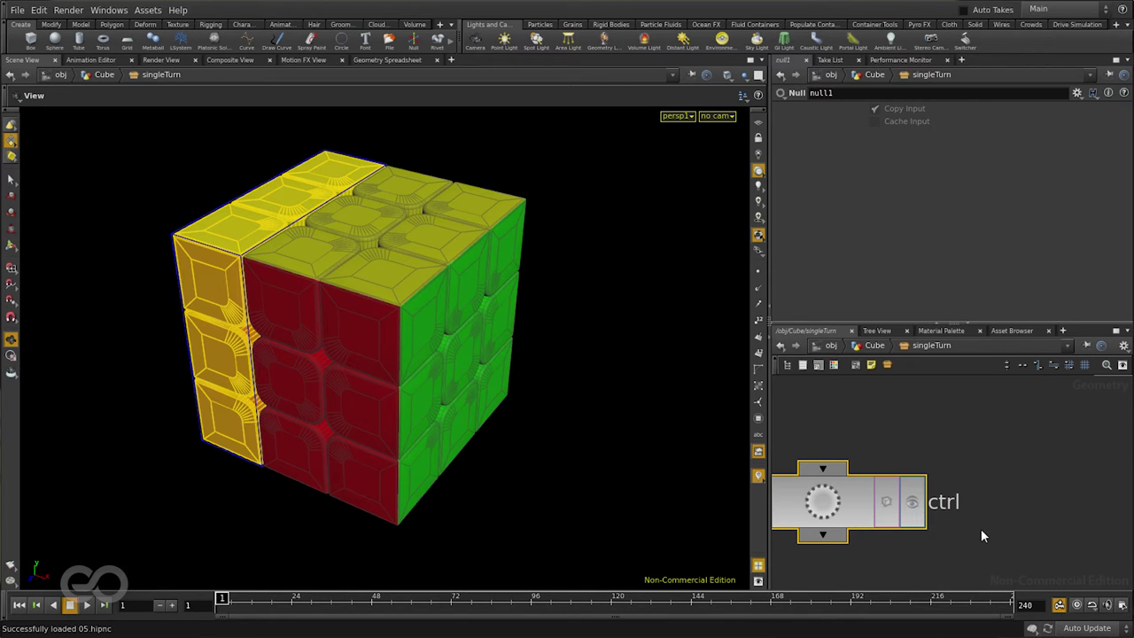
pyautogui.press('Return')
pyautogui.press('c')
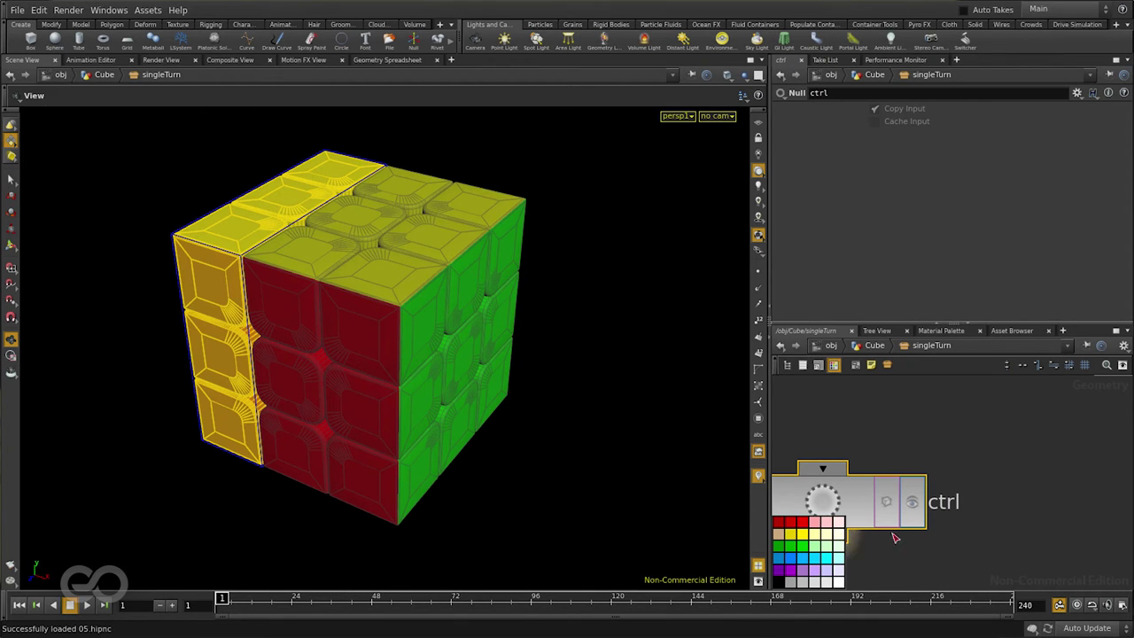
pyautogui.click(801, 547)
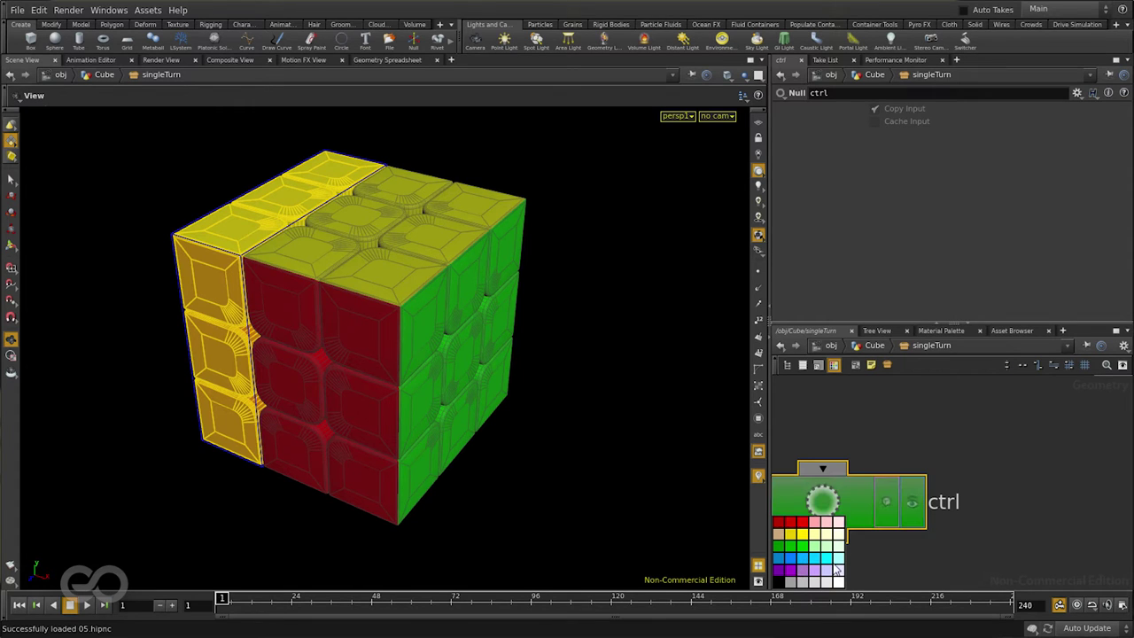
pyautogui.press('c')
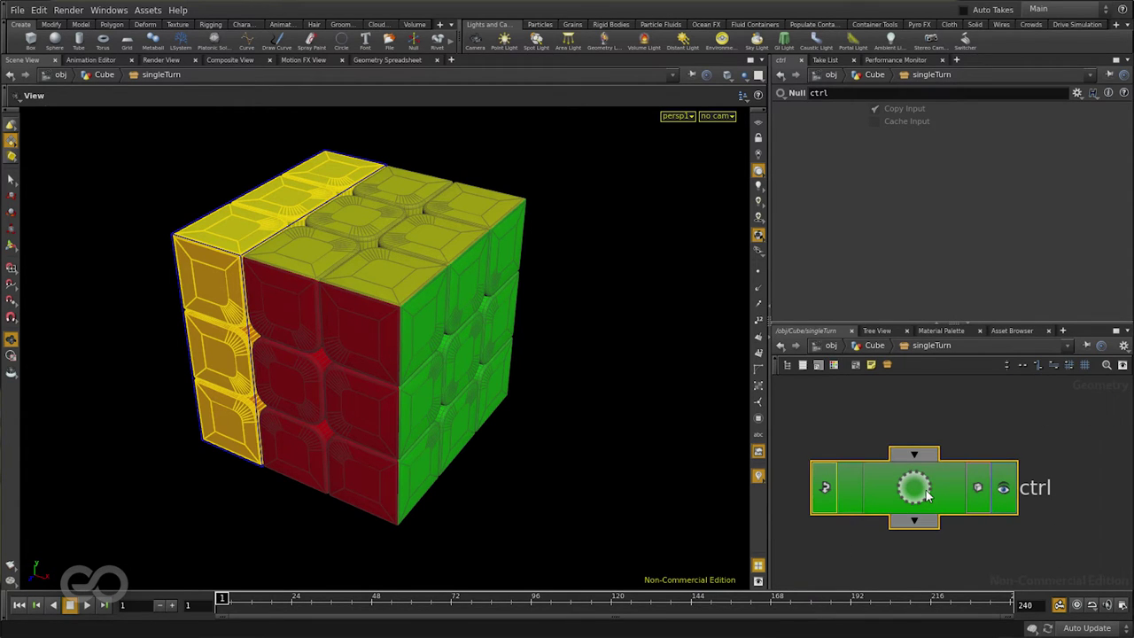
# In ctrl's Edit Parameter Interface, make Copy Input and Cache Input invisible and apply.
pyautogui.click(1078, 94)
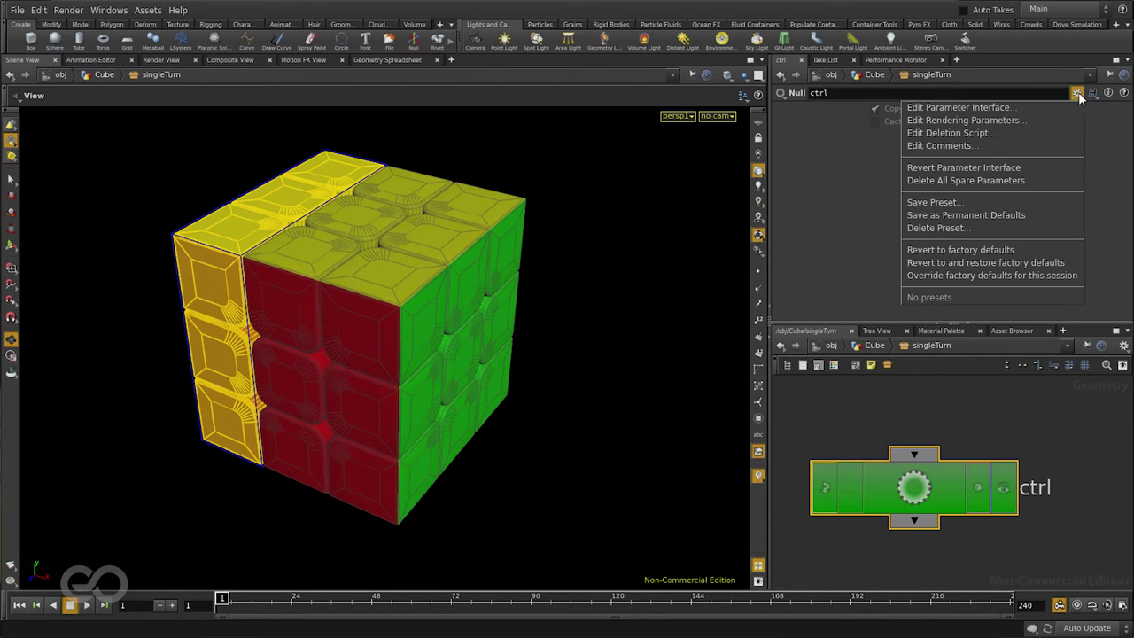
pyautogui.click(1004, 110)
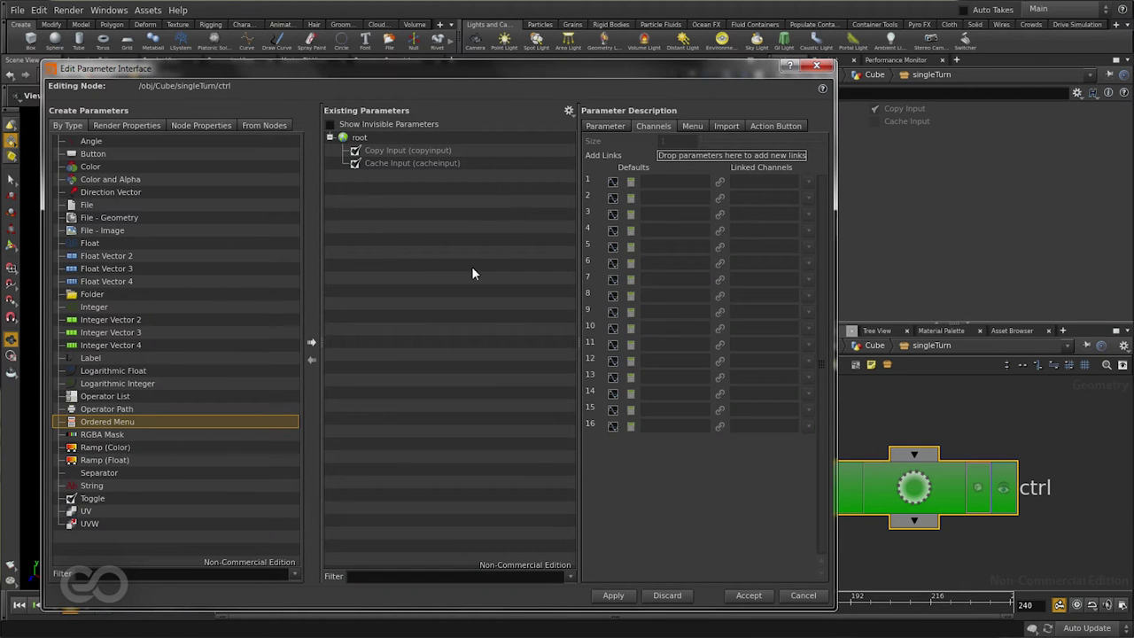
pyautogui.click(381, 149)
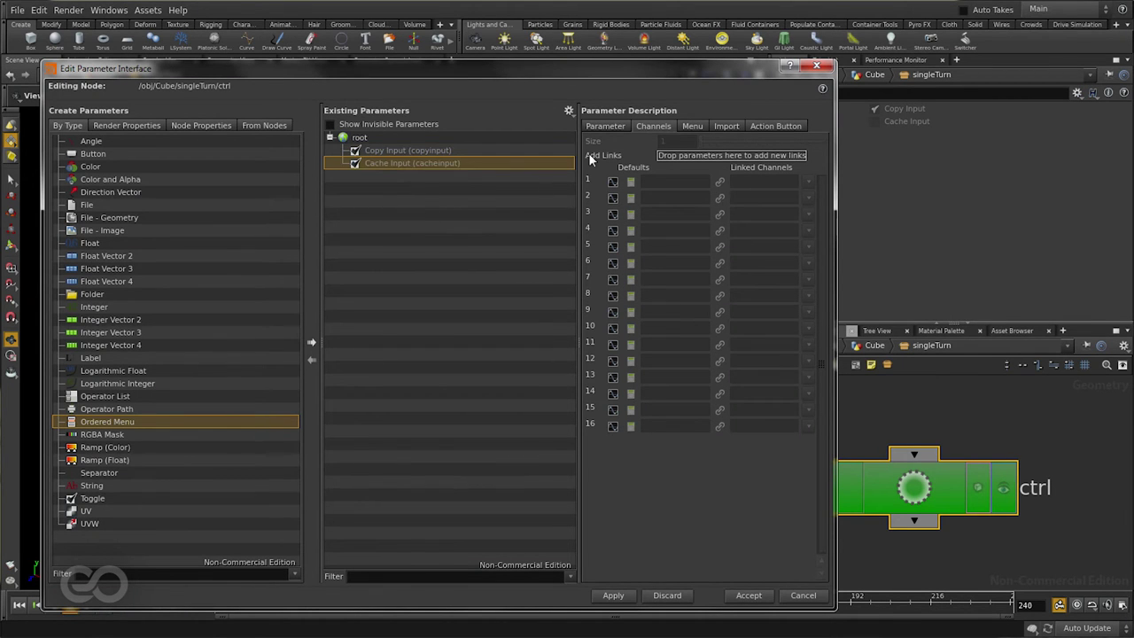
pyautogui.click(605, 126)
pyautogui.click(602, 274)
pyautogui.click(593, 273)
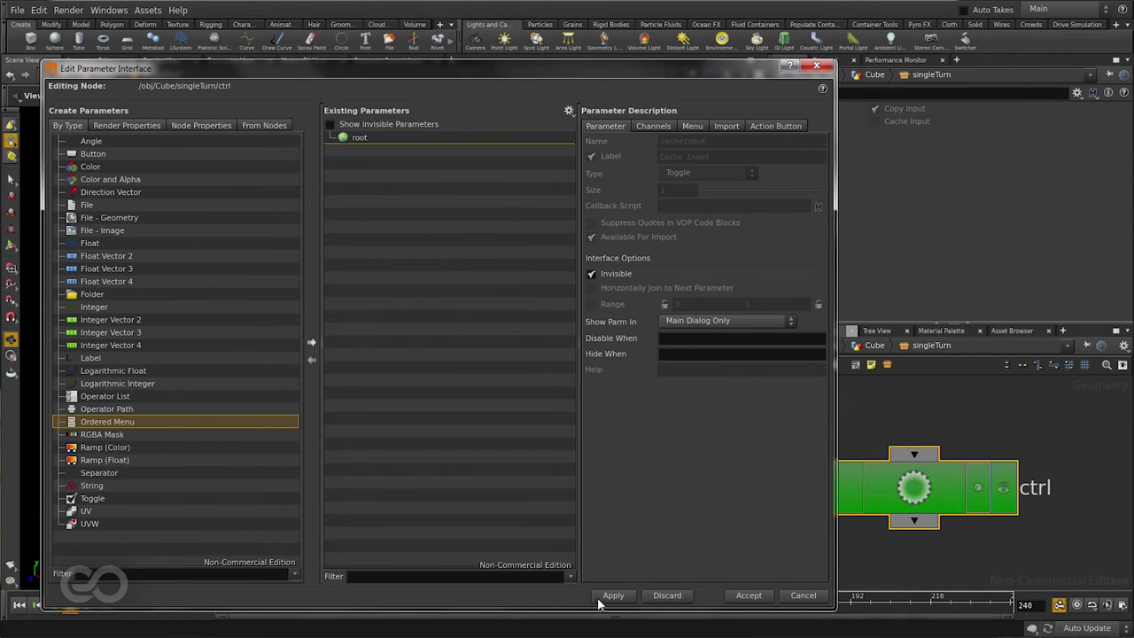
pyautogui.click(610, 596)
# Add an Ordered Menu parameter to ctrl with label Layer and name layer.
pyautogui.moveTo(561, 77); pyautogui.dragTo(529, 67)
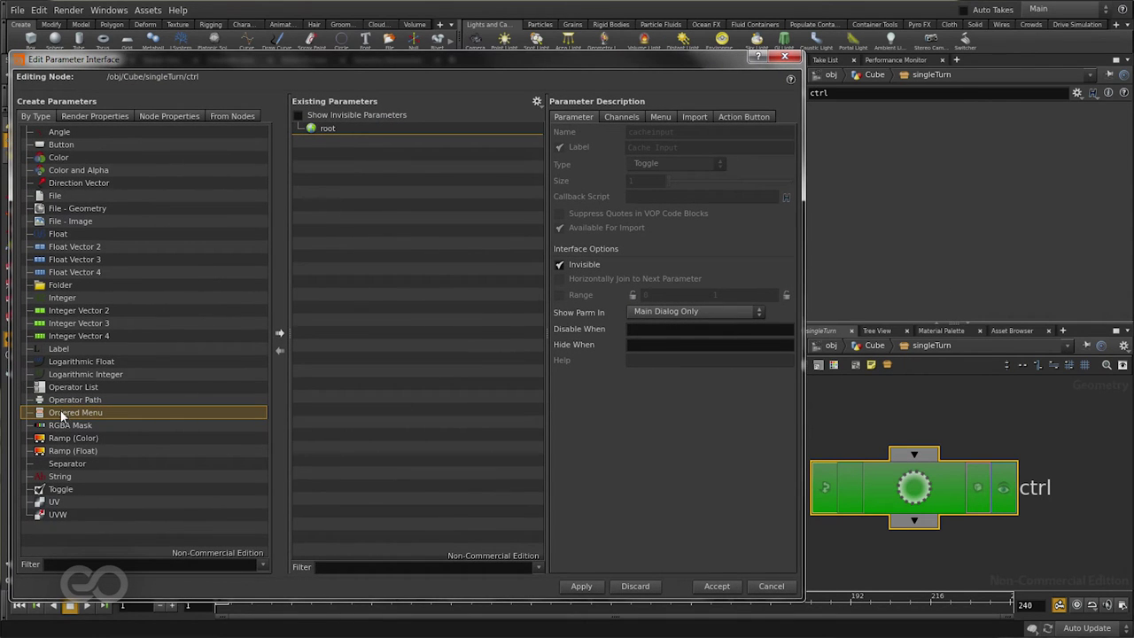
pyautogui.moveTo(61, 410); pyautogui.dragTo(371, 222)
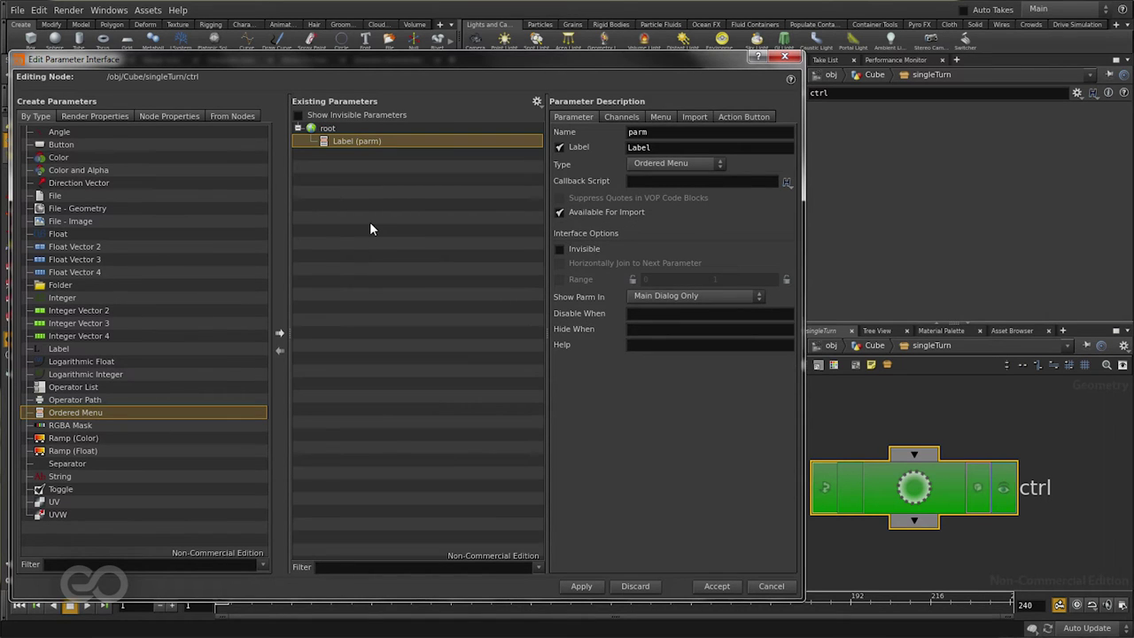
pyautogui.doubleClick(691, 147)
pyautogui.write('Layer')
pyautogui.doubleClick(683, 132)
pyautogui.write('layer')
pyautogui.click(665, 117)
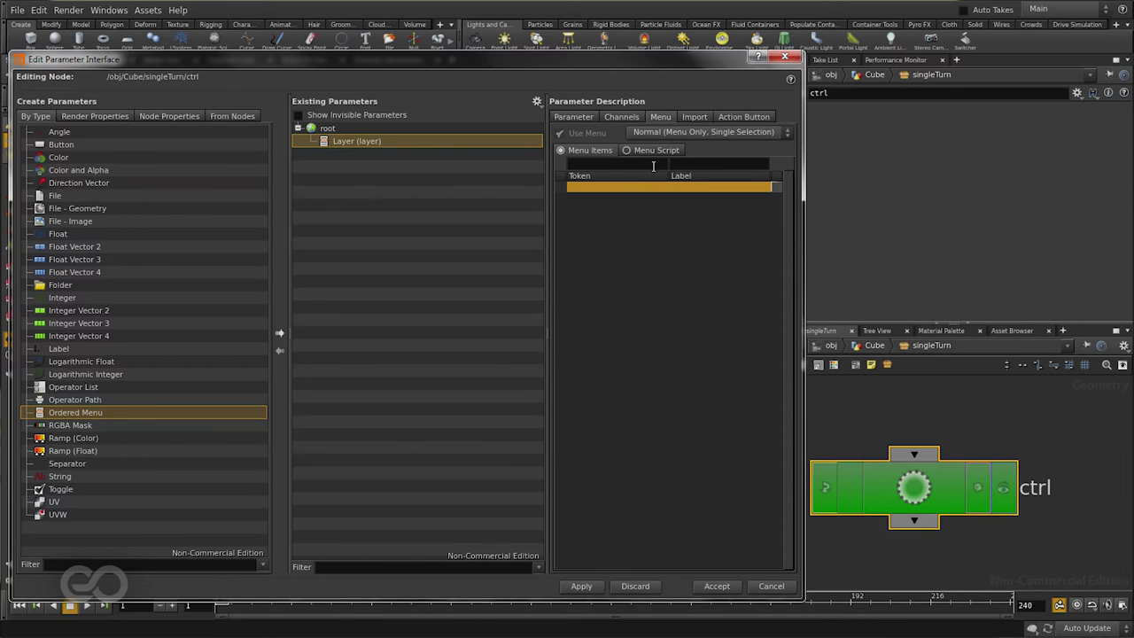
# Add an Angle parameter with range maximum 180, then apply Layer and Angle to ctrl.
pyautogui.click(575, 118)
pyautogui.click(408, 251)
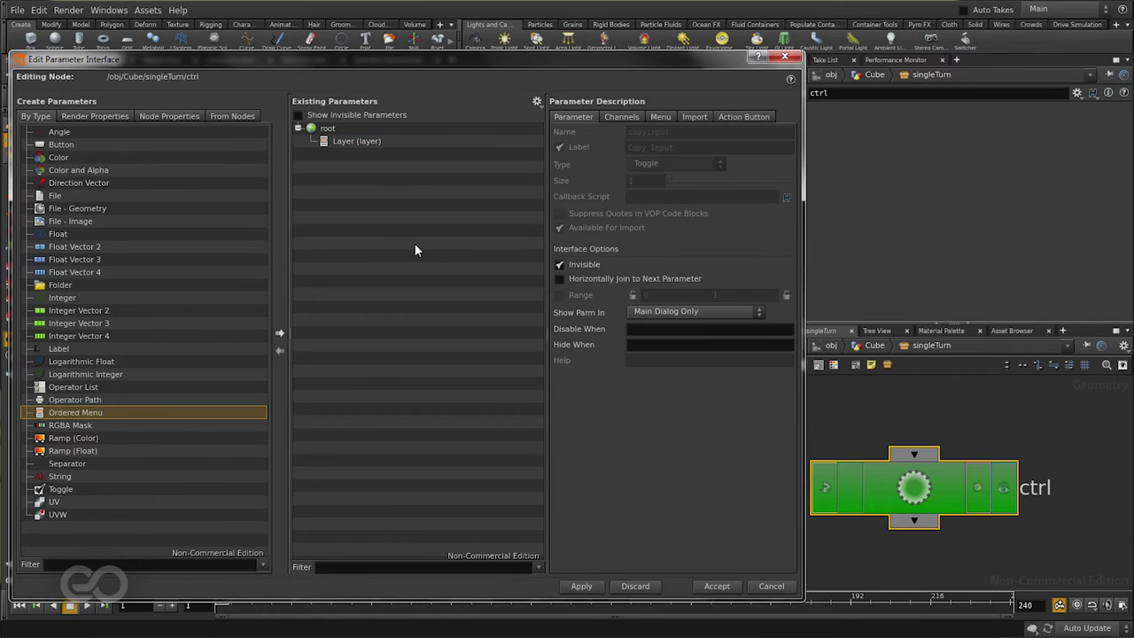
pyautogui.moveTo(59, 132); pyautogui.dragTo(353, 227)
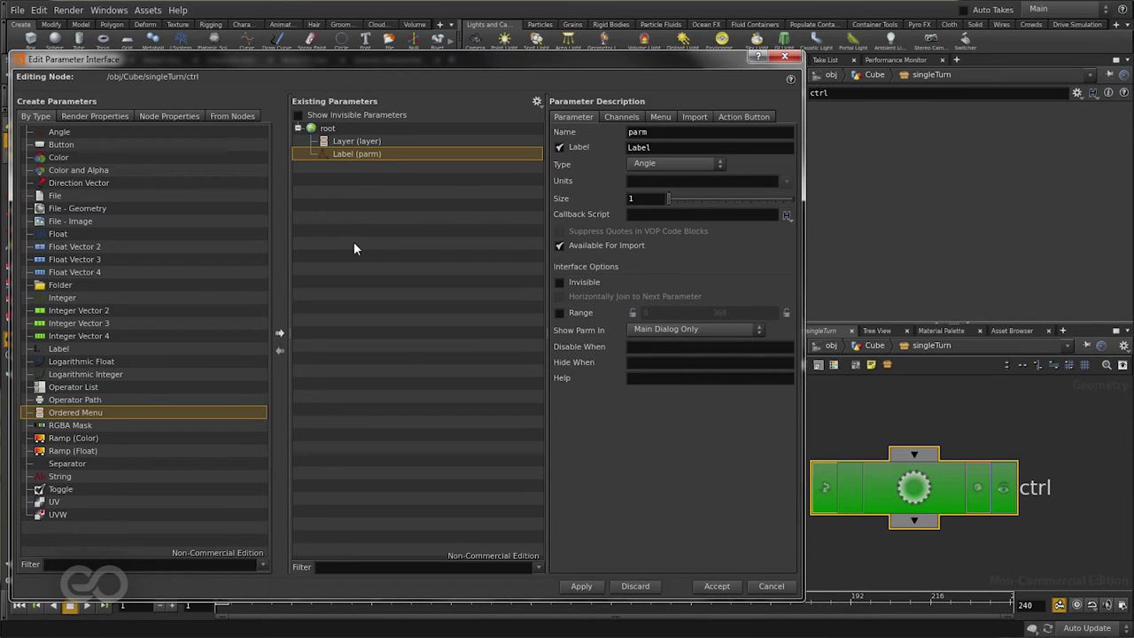
pyautogui.doubleClick(688, 146)
pyautogui.write('Angle')
pyautogui.click(559, 313)
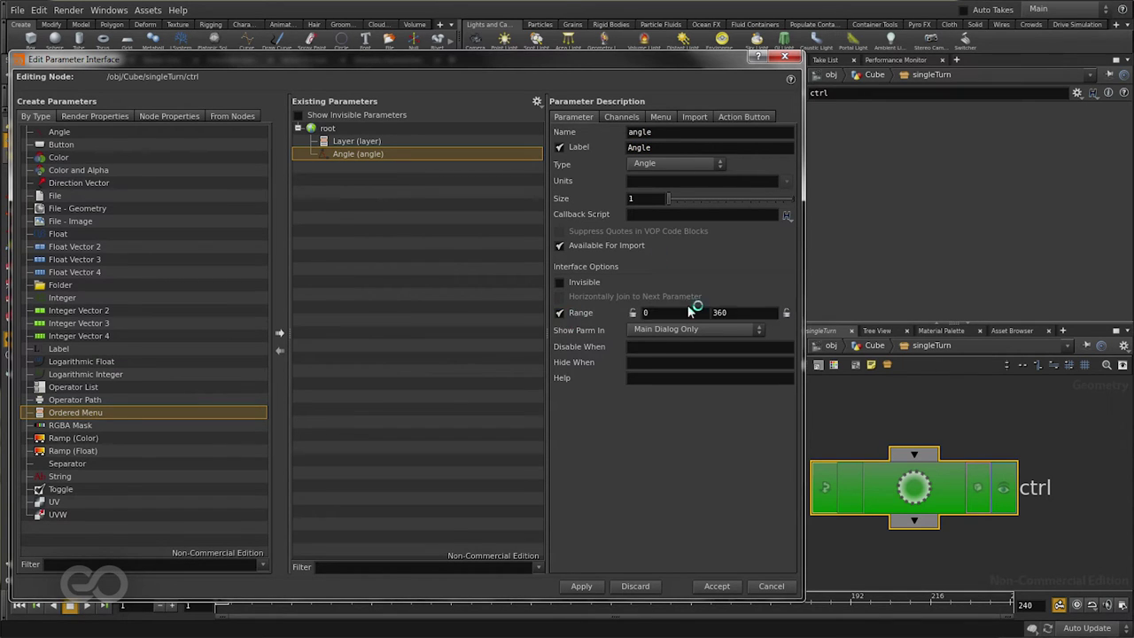
pyautogui.click(743, 316)
pyautogui.write('180')
pyautogui.click(584, 588)
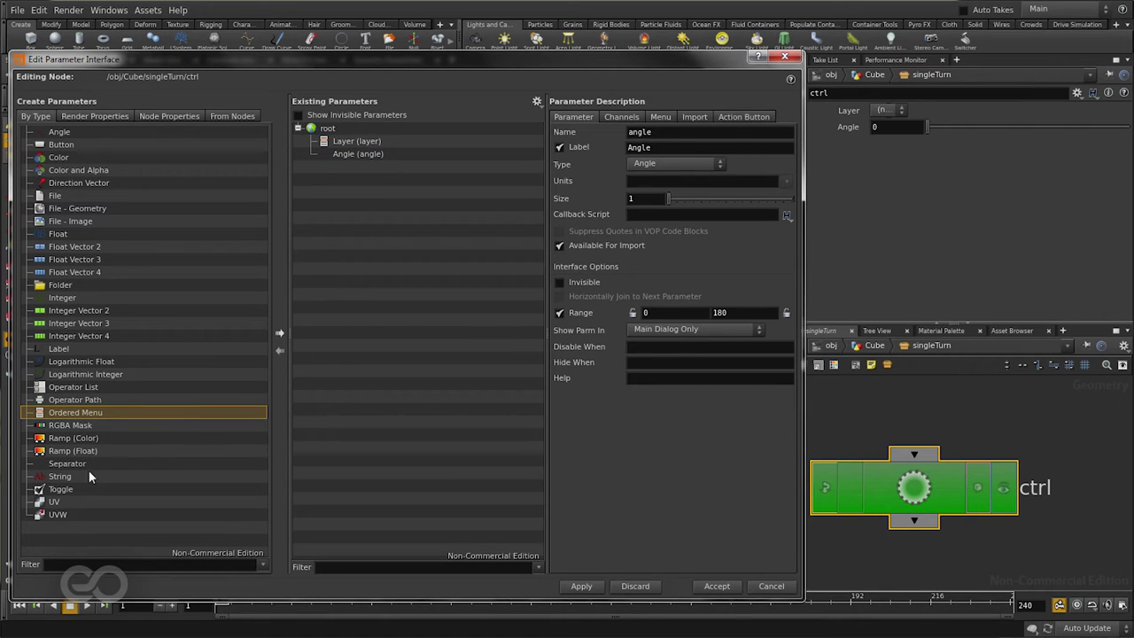
# Add a Toggle parameter named ccw labelled CCW? below Angle and apply it.
pyautogui.click(61, 490)
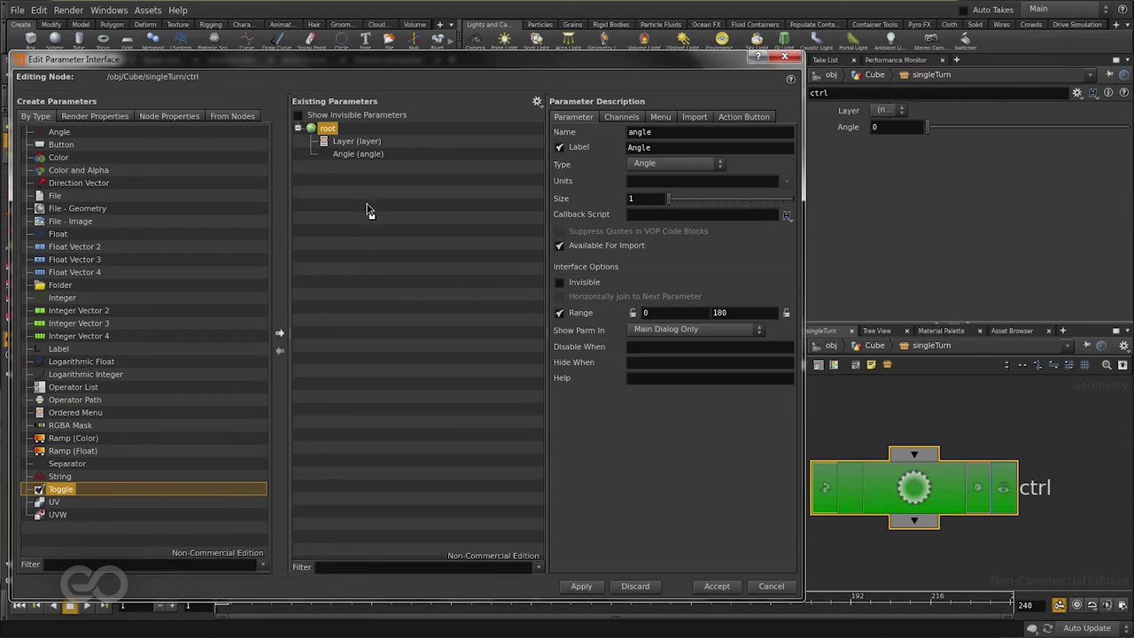
pyautogui.moveTo(370, 210); pyautogui.dragTo(375, 190)
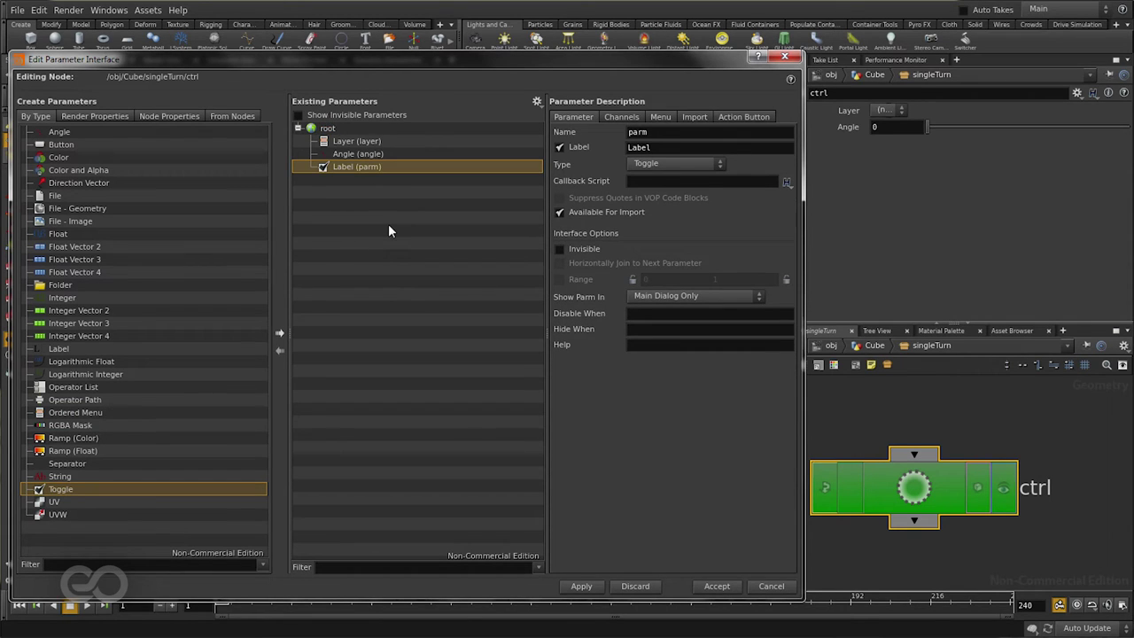
pyautogui.doubleClick(665, 129)
pyautogui.write('ccw')
pyautogui.doubleClick(659, 148)
pyautogui.write('CC')
pyautogui.click(582, 587)
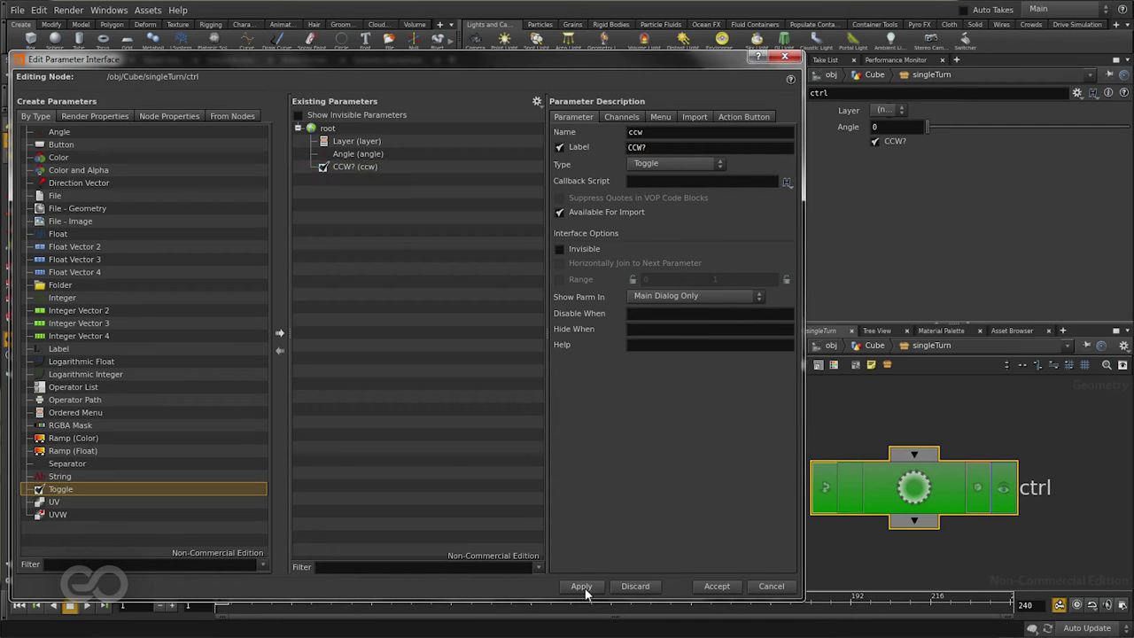
# Accept the interface changes, closing the editor, and select the ctrl node.
pyautogui.click(716, 587)
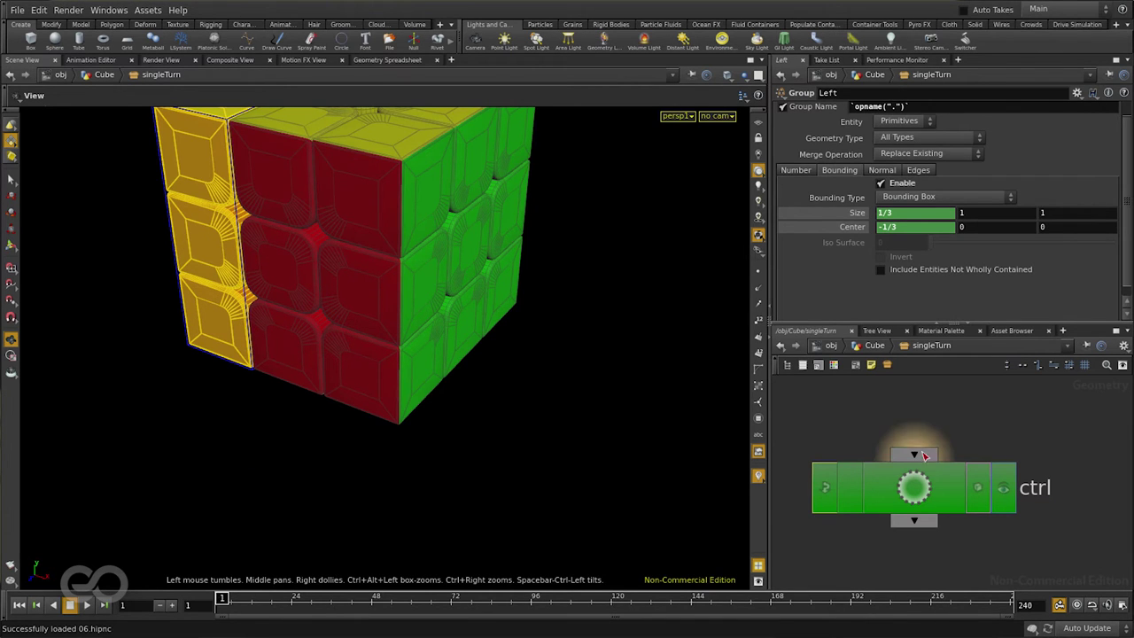
pyautogui.click(919, 484)
pyautogui.scroll(-5, 808, 538)
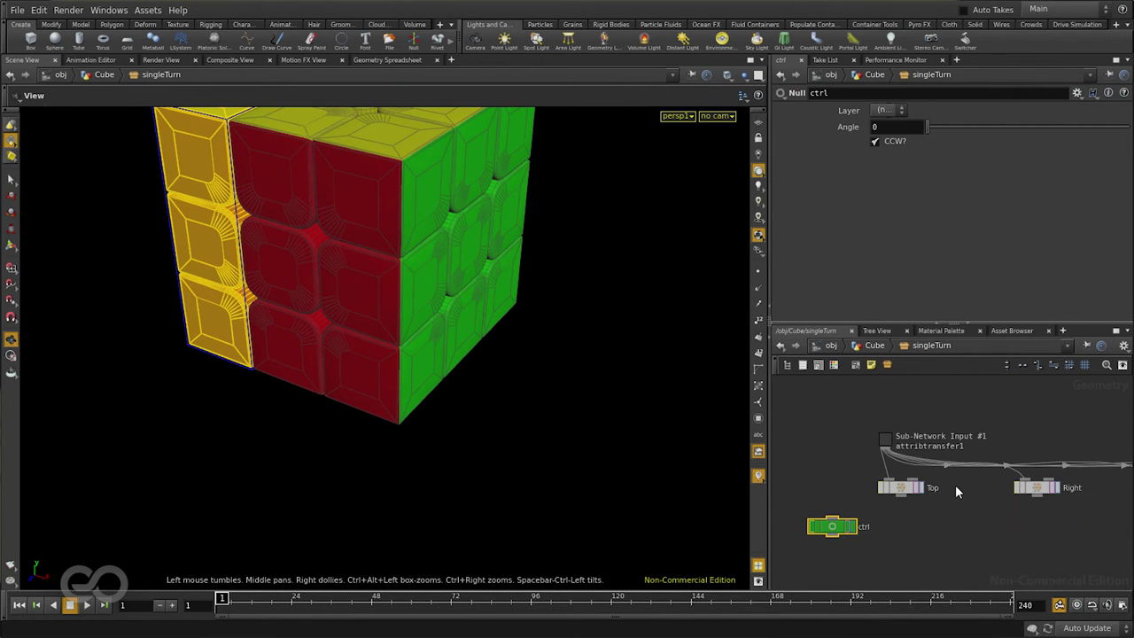
pyautogui.scroll(6, 901, 504)
pyautogui.scroll(-4, 904, 487)
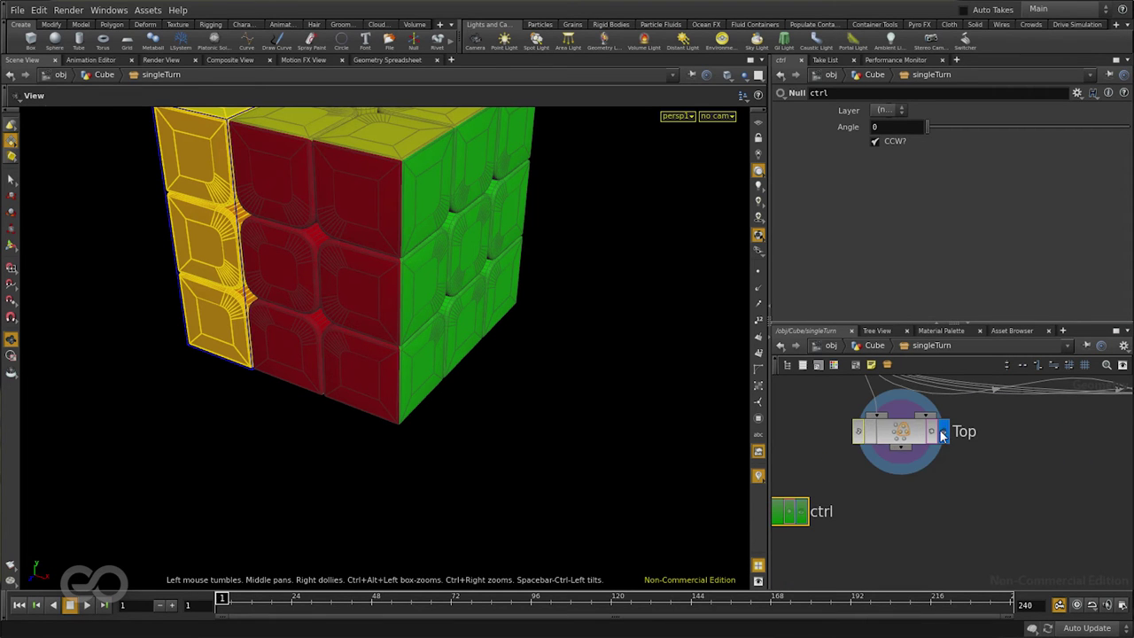
# Show the Top group on the framed cube and add a Transform node below Top.
pyautogui.click(940, 430)
pyautogui.press('h')
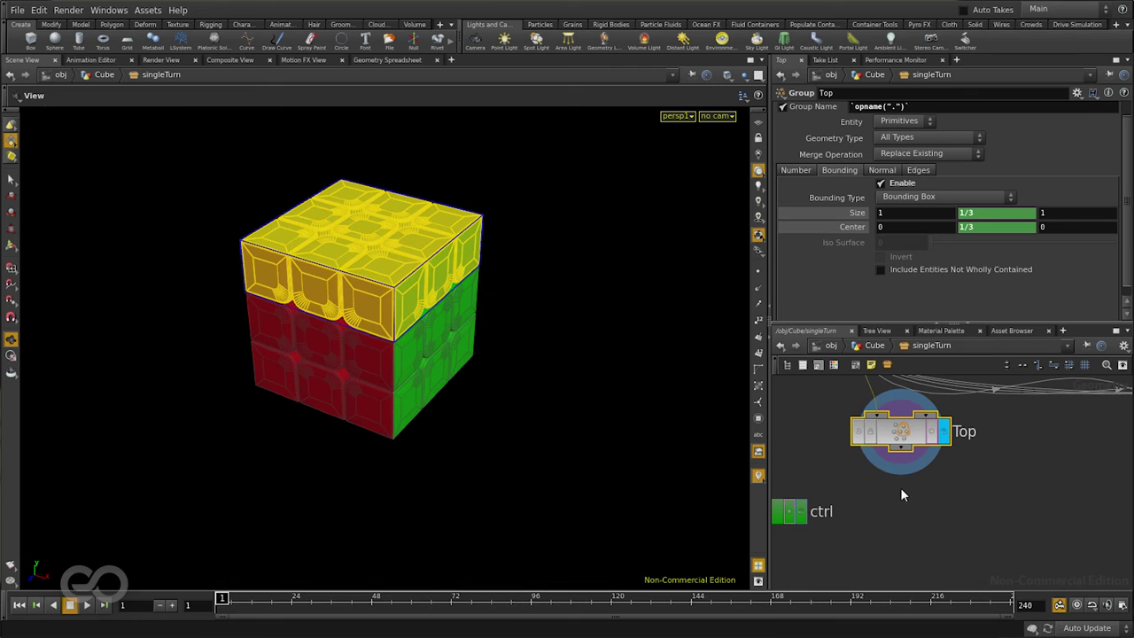
pyautogui.press('Tab')
pyautogui.click(930, 610)
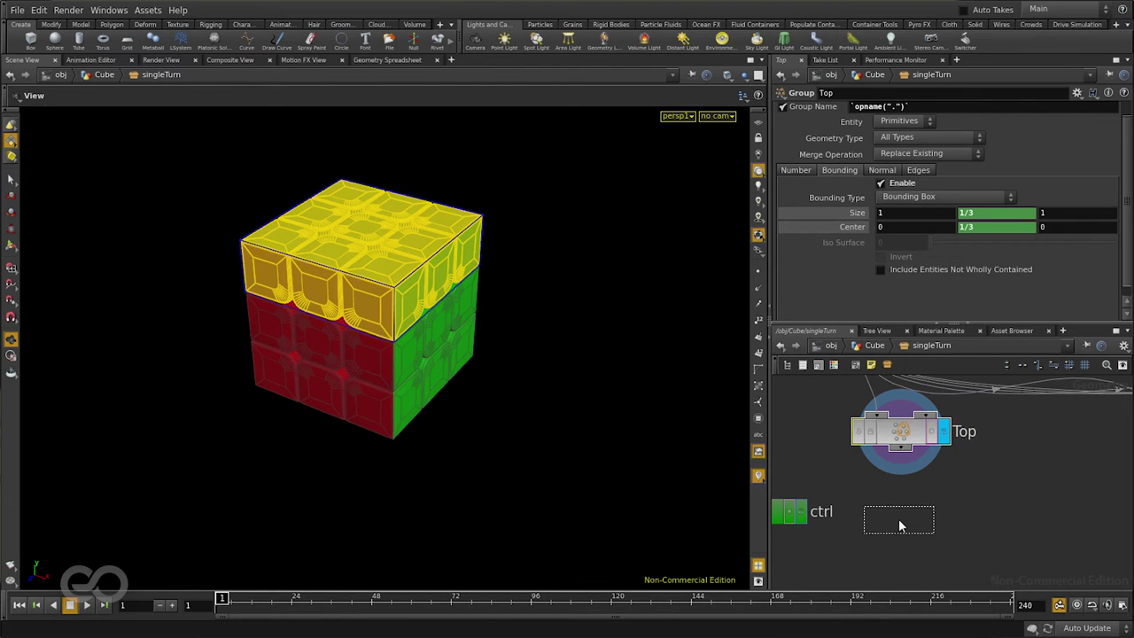
# Add a Transform node xform1 below Top, wire Top into it, display it, and set a Y rotation.
pyautogui.click(899, 518)
pyautogui.moveTo(903, 467); pyautogui.dragTo(901, 498)
pyautogui.click(943, 521)
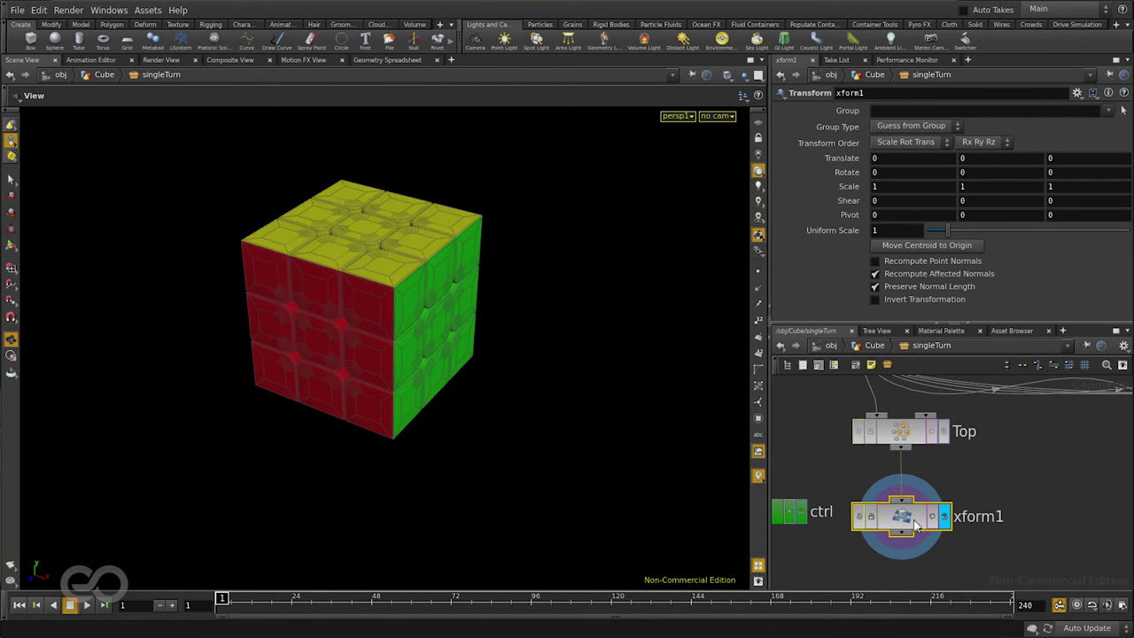
pyautogui.moveTo(908, 517); pyautogui.dragTo(913, 510)
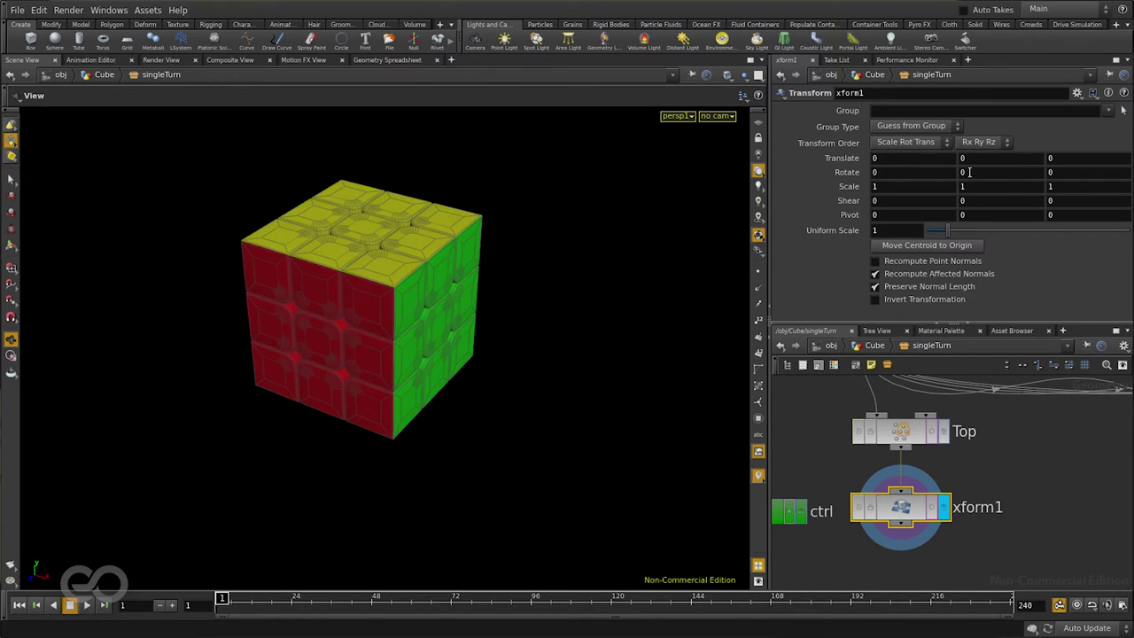
pyautogui.moveTo(970, 171); pyautogui.dragTo(297, 177, button='middle')
pyautogui.moveTo(319, 277); pyautogui.dragTo(319, 304)
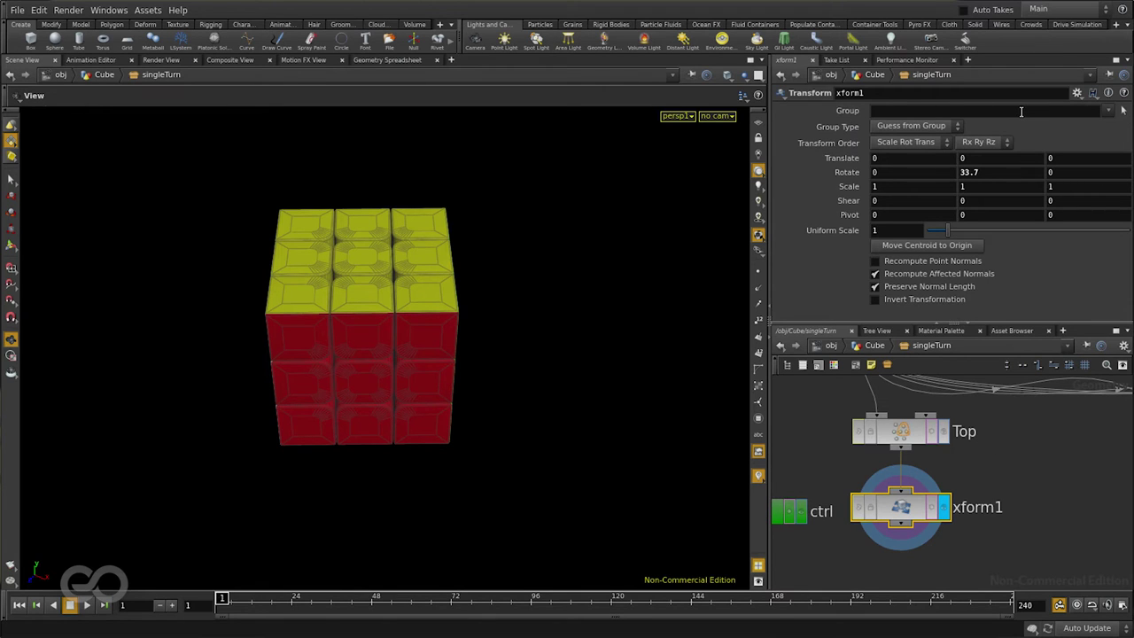
# Restrict xform1 to the Top group and frame all nodes in the network.
pyautogui.click(1107, 111)
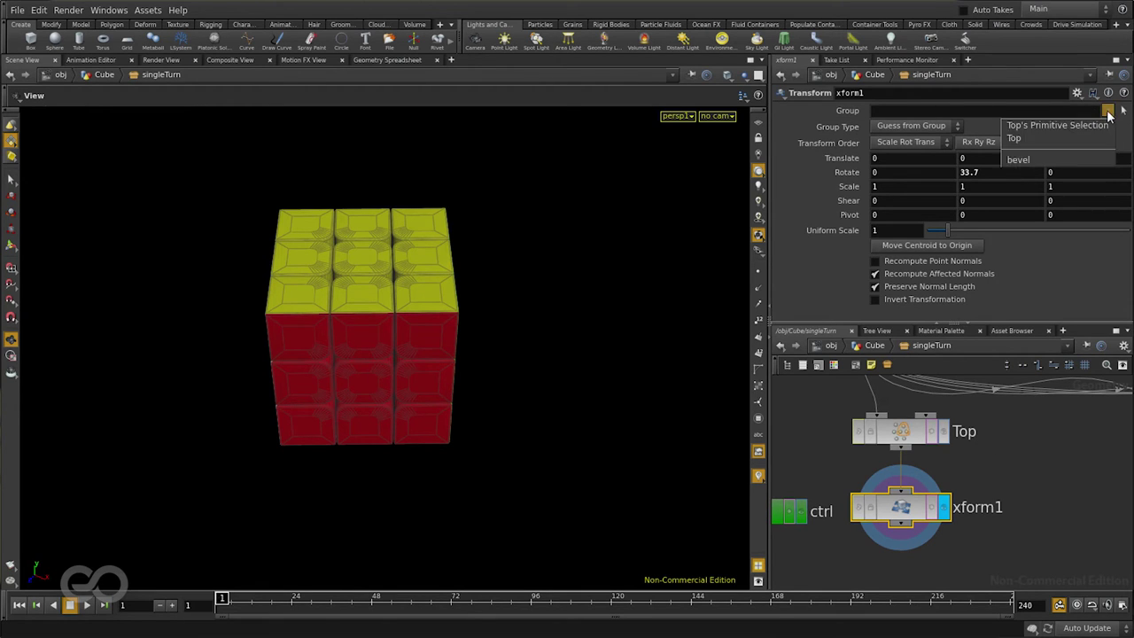
pyautogui.click(1015, 139)
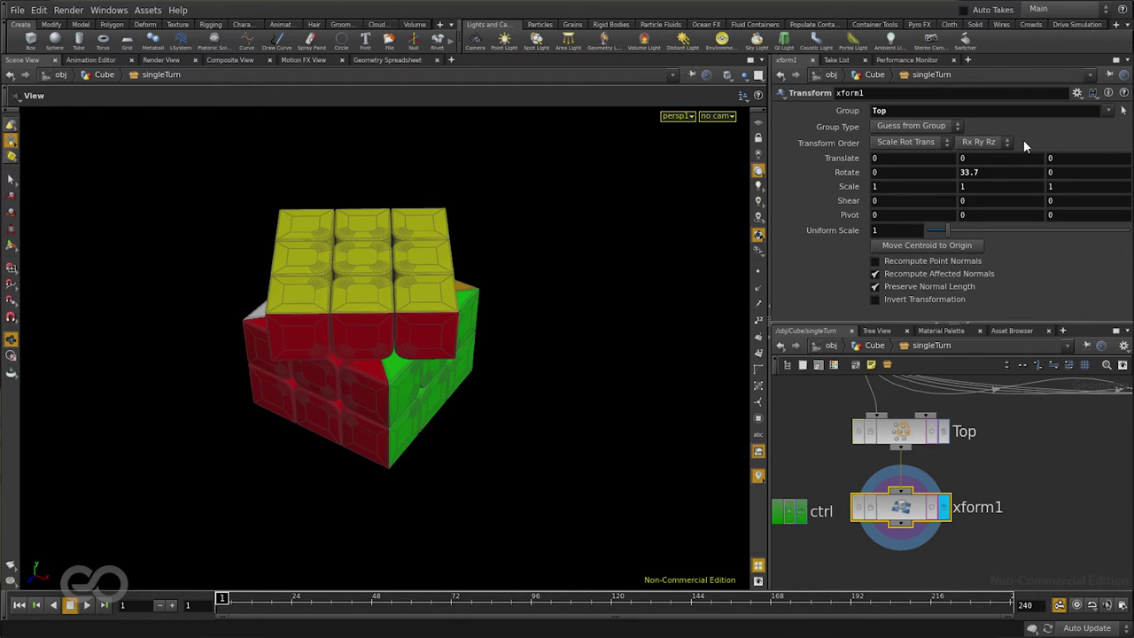
pyautogui.press('h')
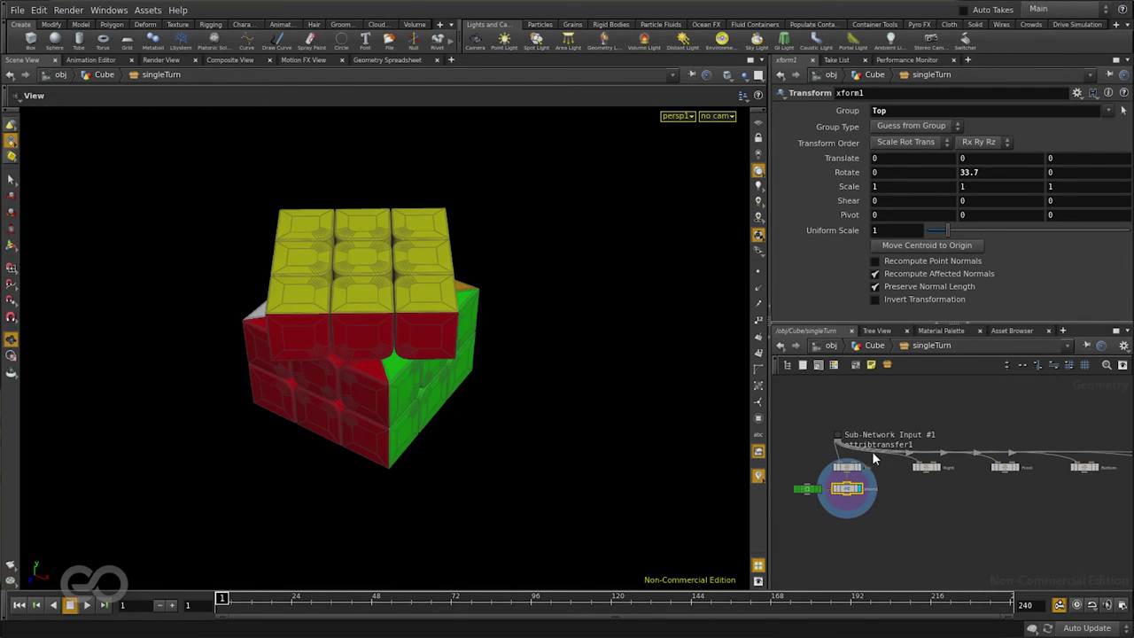
pyautogui.scroll(5, 931, 477)
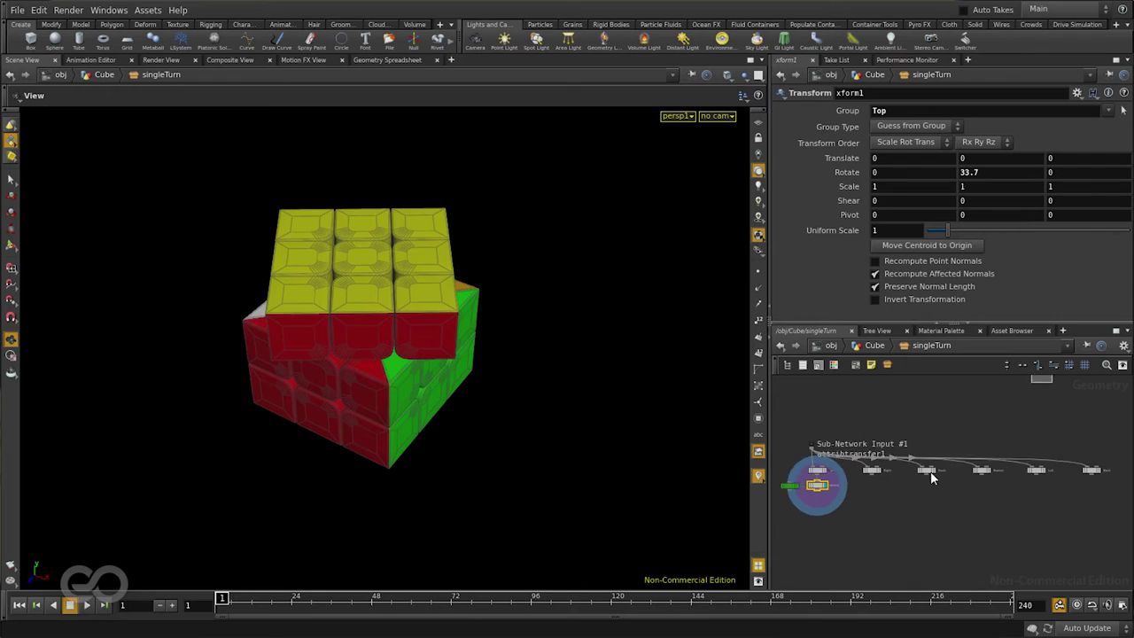
pyautogui.scroll(5, 900, 483)
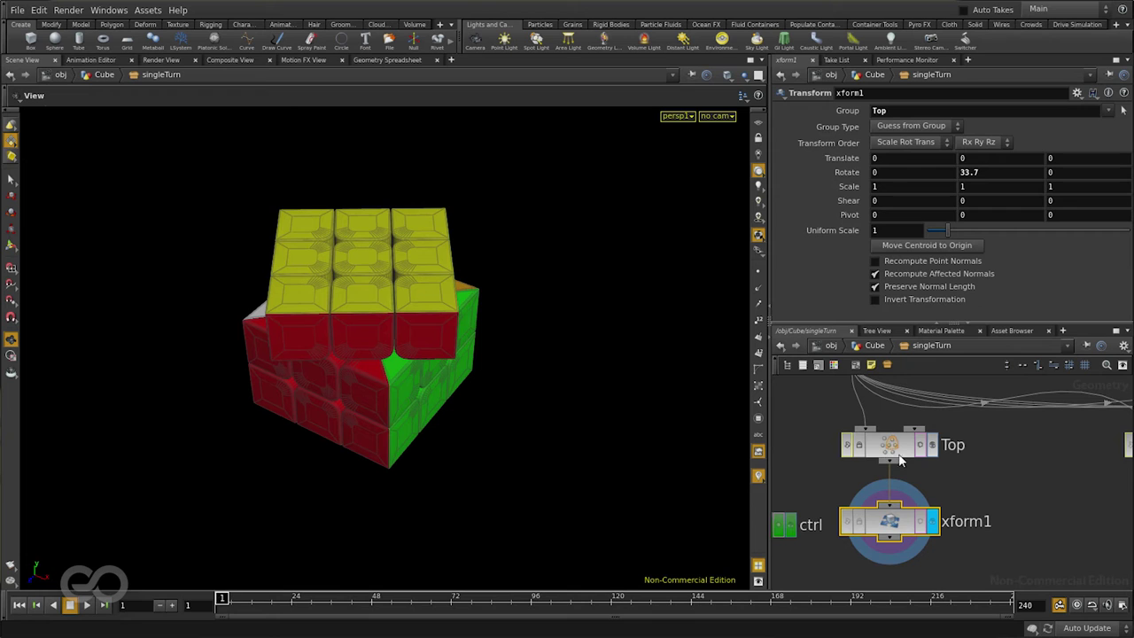
# Bring up the opinput help page and nudge xform1 slightly lower in the network.
pyautogui.click(598, 7)
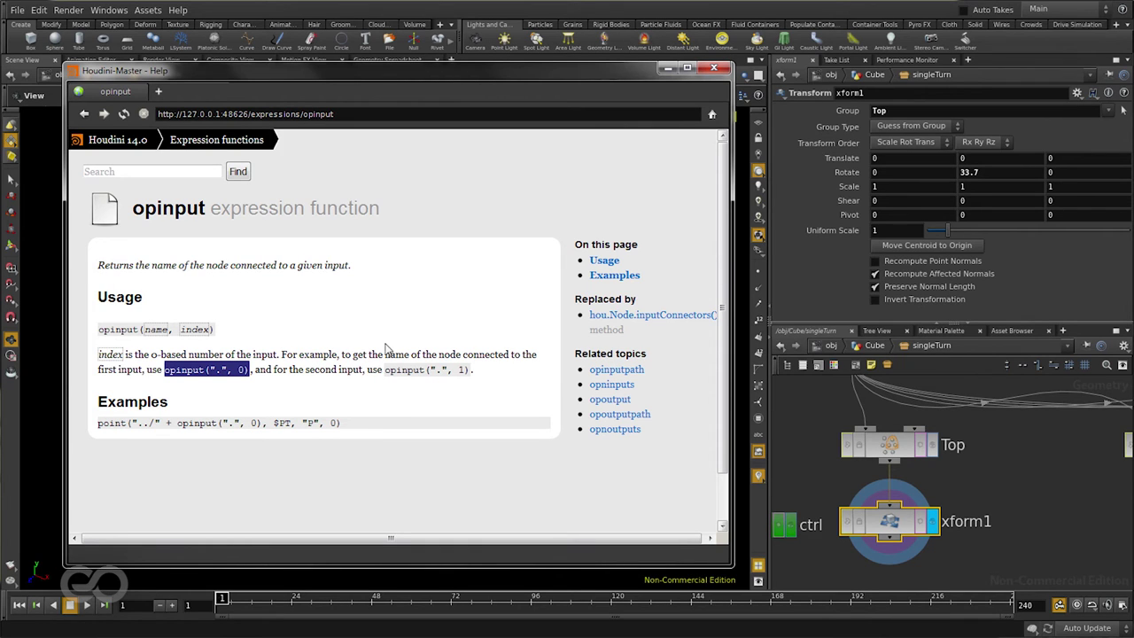
pyautogui.moveTo(902, 526); pyautogui.dragTo(904, 539)
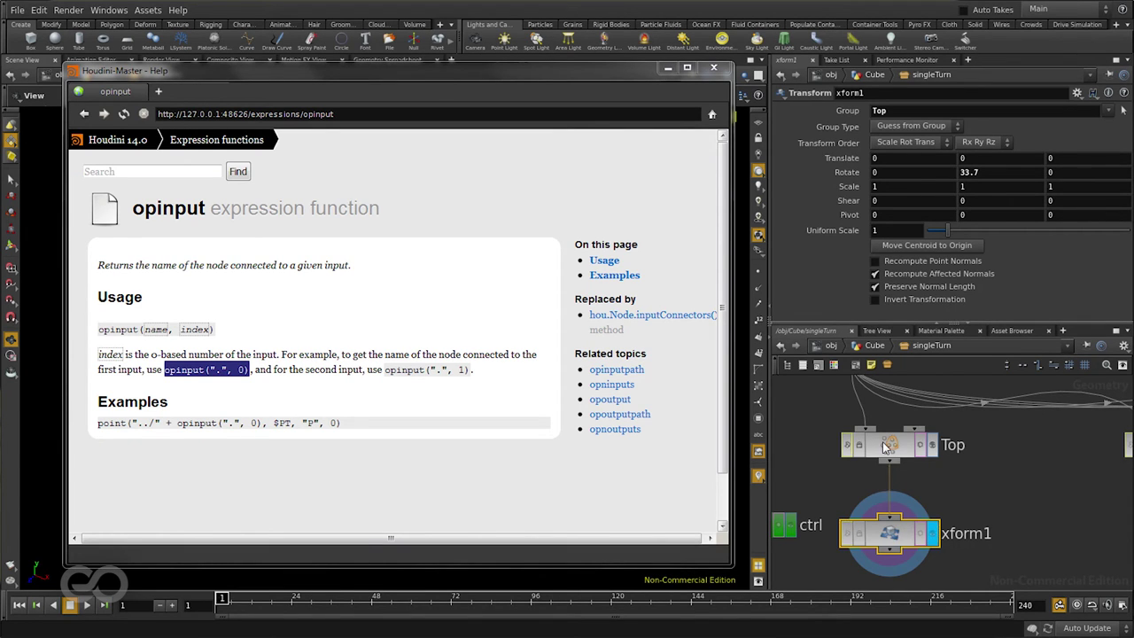
pyautogui.click(855, 444)
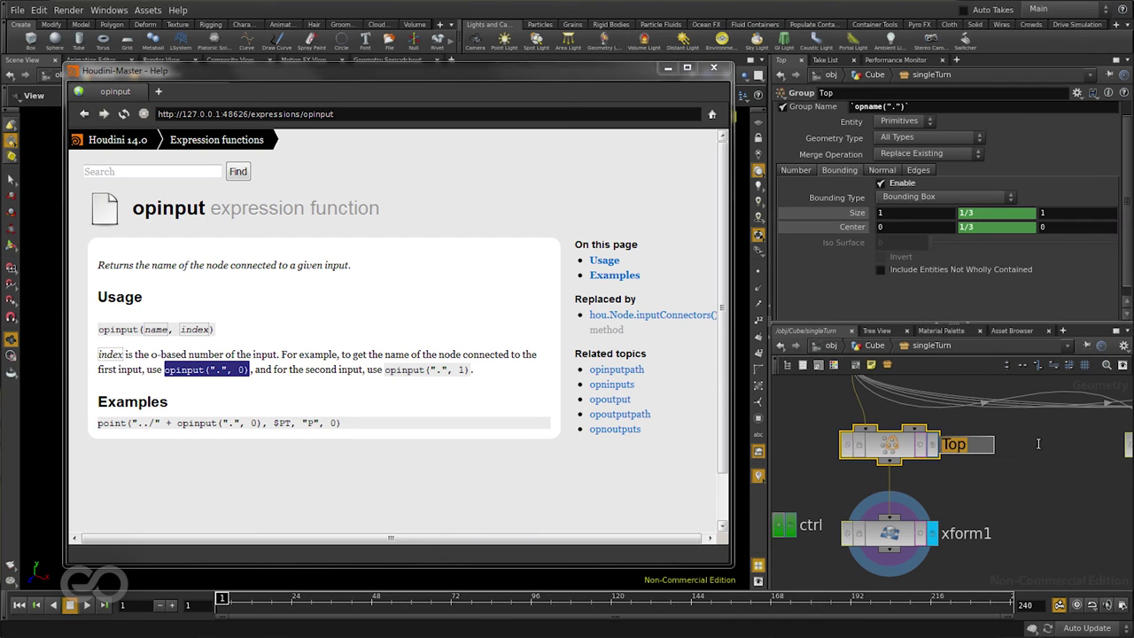
pyautogui.click(1037, 502)
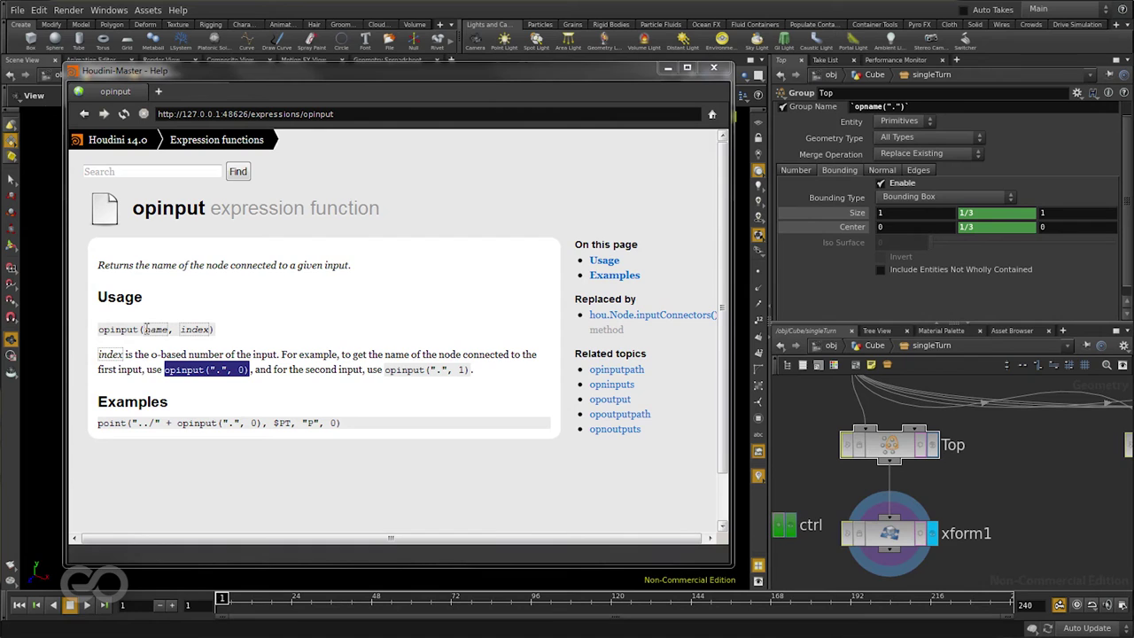
# Copy the opinput(".", 0) example text from the help page.
pyautogui.moveTo(144, 330); pyautogui.dragTo(170, 331)
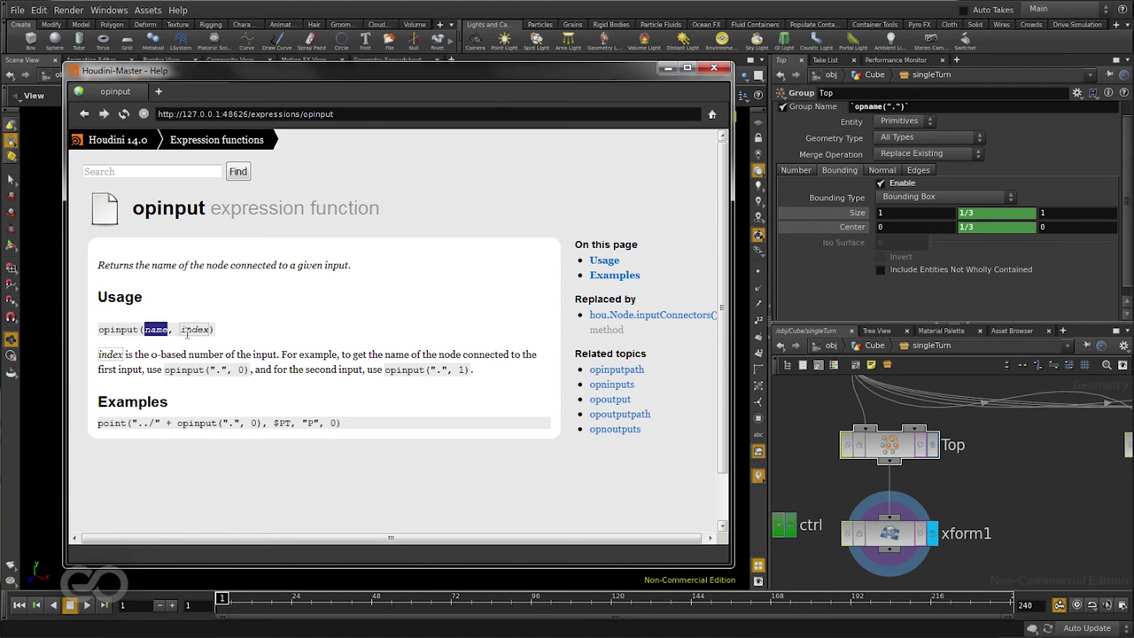
pyautogui.scroll(5, 926, 431)
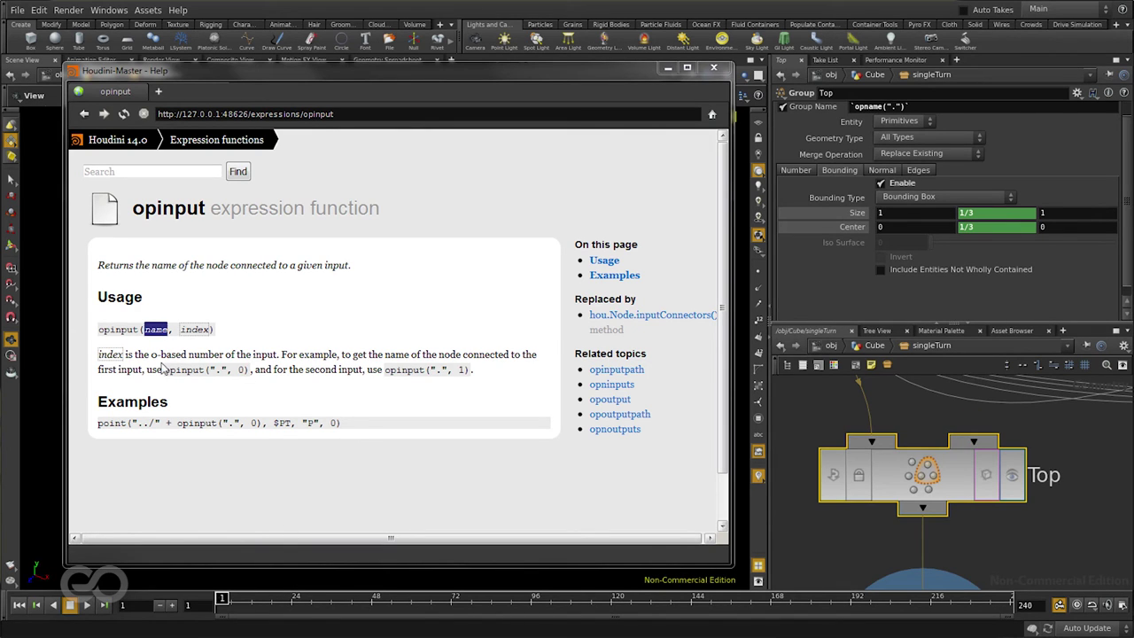
pyautogui.moveTo(165, 370); pyautogui.dragTo(250, 371)
pyautogui.rightClick(247, 372)
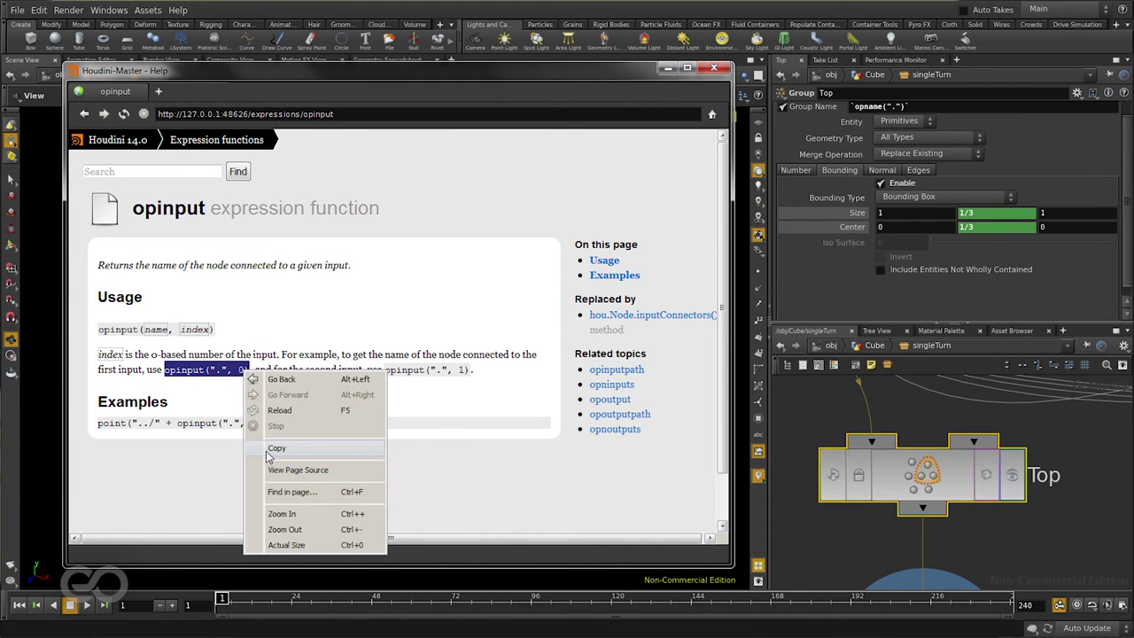
pyautogui.click(271, 448)
# Replace xform1's Group value Top with the pasted opinput(".", 0) expression in the Edit String dialog.
pyautogui.click(669, 69)
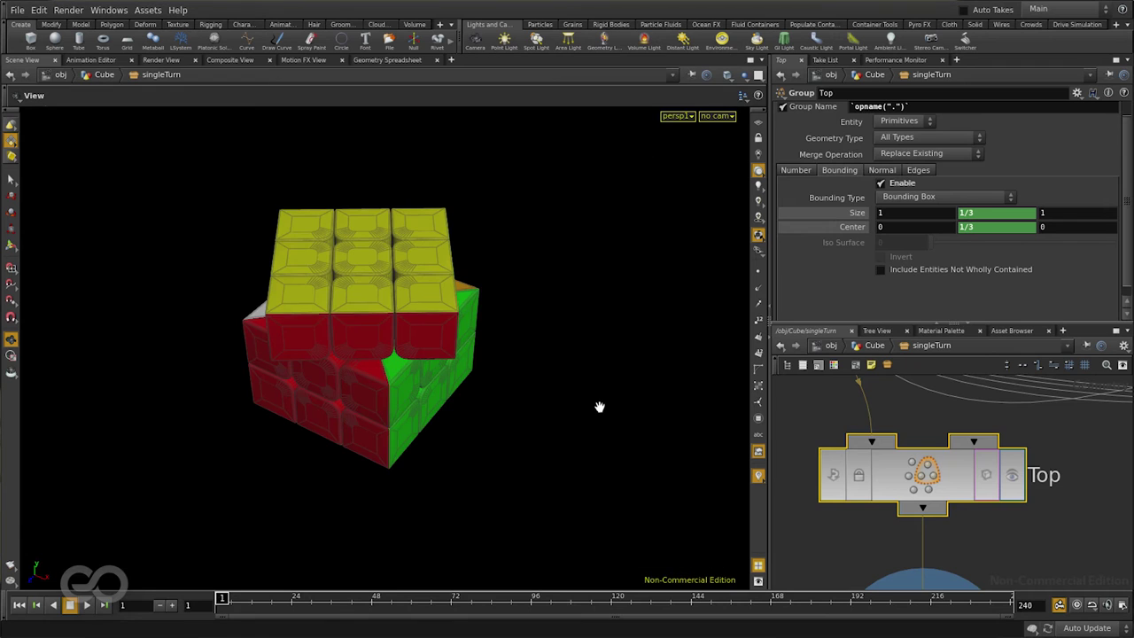
pyautogui.scroll(-3, 1031, 475)
pyautogui.scroll(5, 1010, 505)
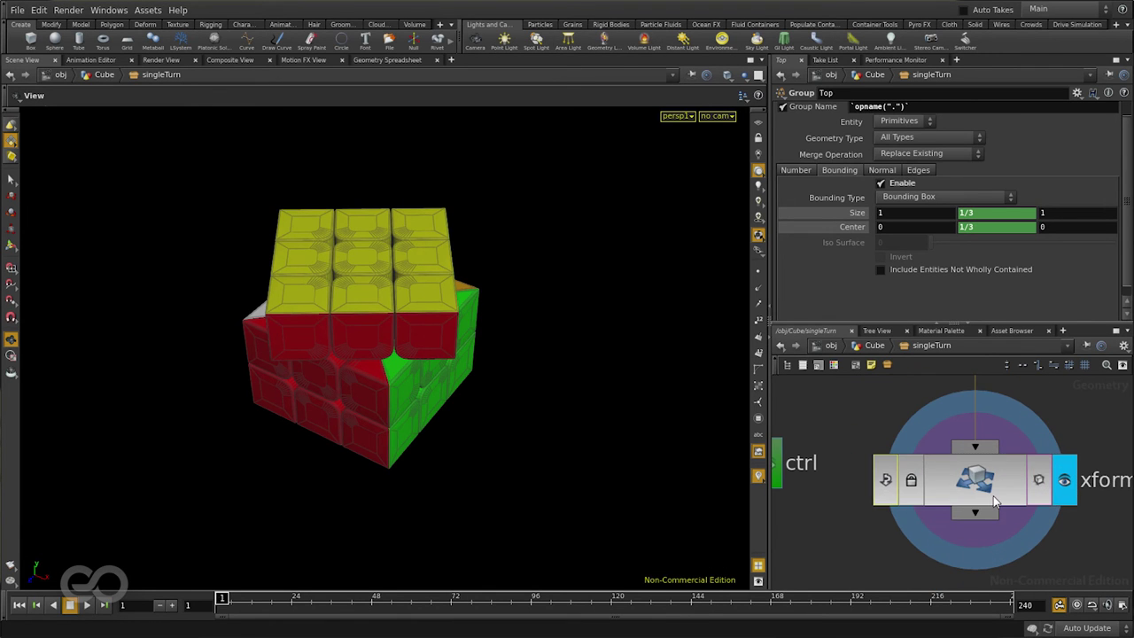
pyautogui.click(1007, 503)
pyautogui.click(884, 110)
pyautogui.write('Top')
pyautogui.hotkey('alt', 'e')
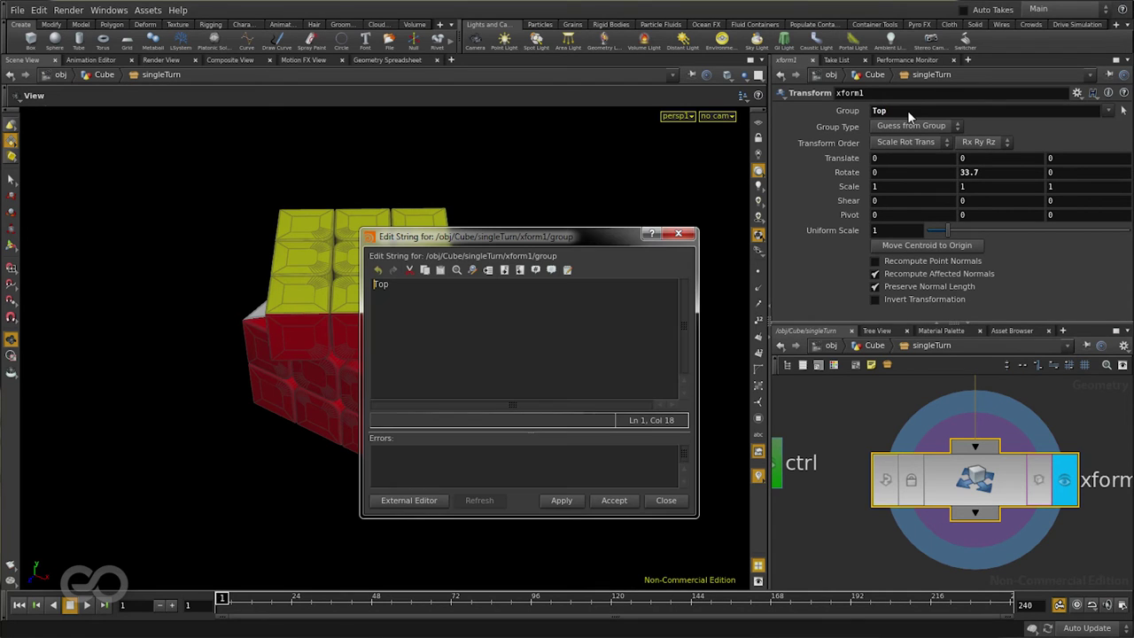
pyautogui.hotkey('ctrl', 'a')
pyautogui.hotkey('ctrl', 'v')
pyautogui.click(561, 501)
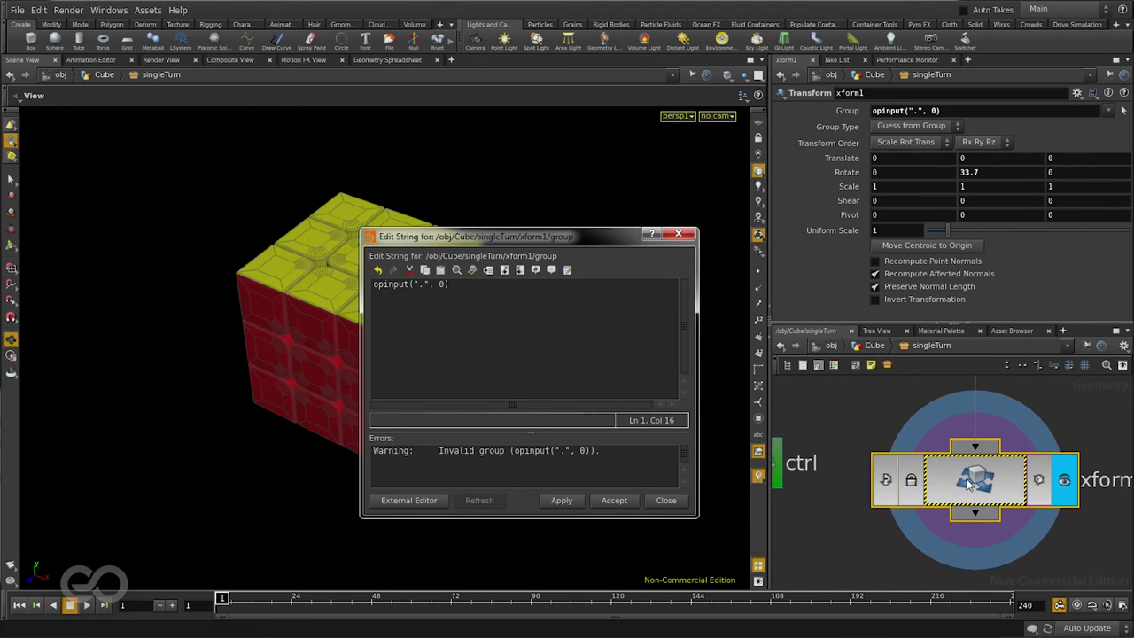
# Wrap the Group expression in backticks as `opinput(".", 0)` and apply it.
pyautogui.click(375, 285)
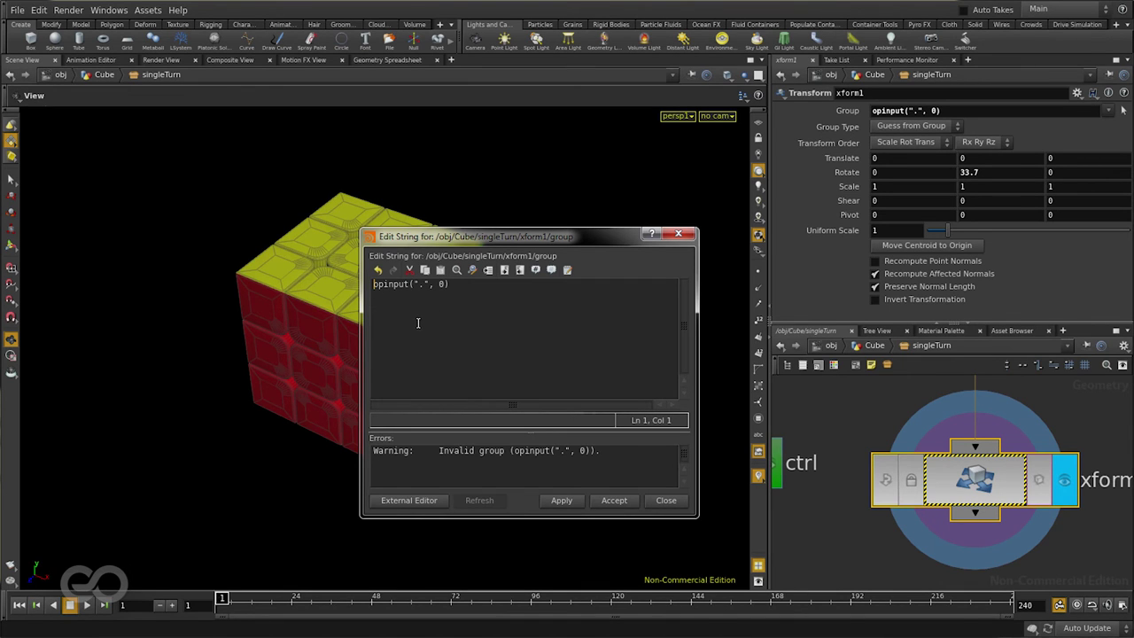
pyautogui.write('`')
pyautogui.click(465, 287)
pyautogui.write('`')
pyautogui.click(560, 501)
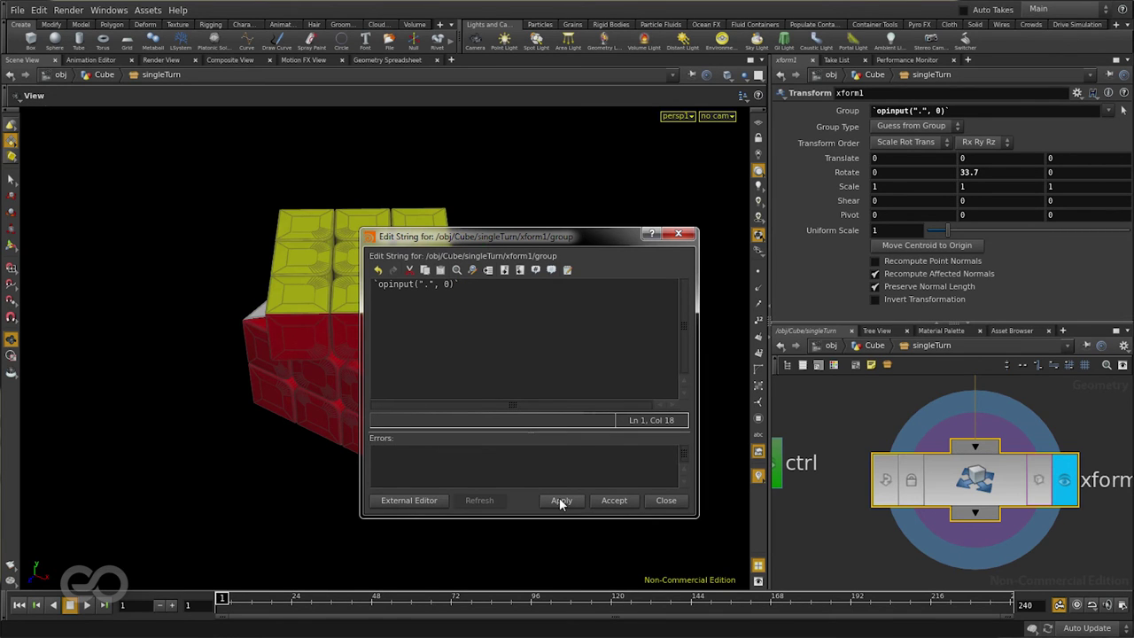
pyautogui.click(665, 502)
pyautogui.scroll(-3, 933, 566)
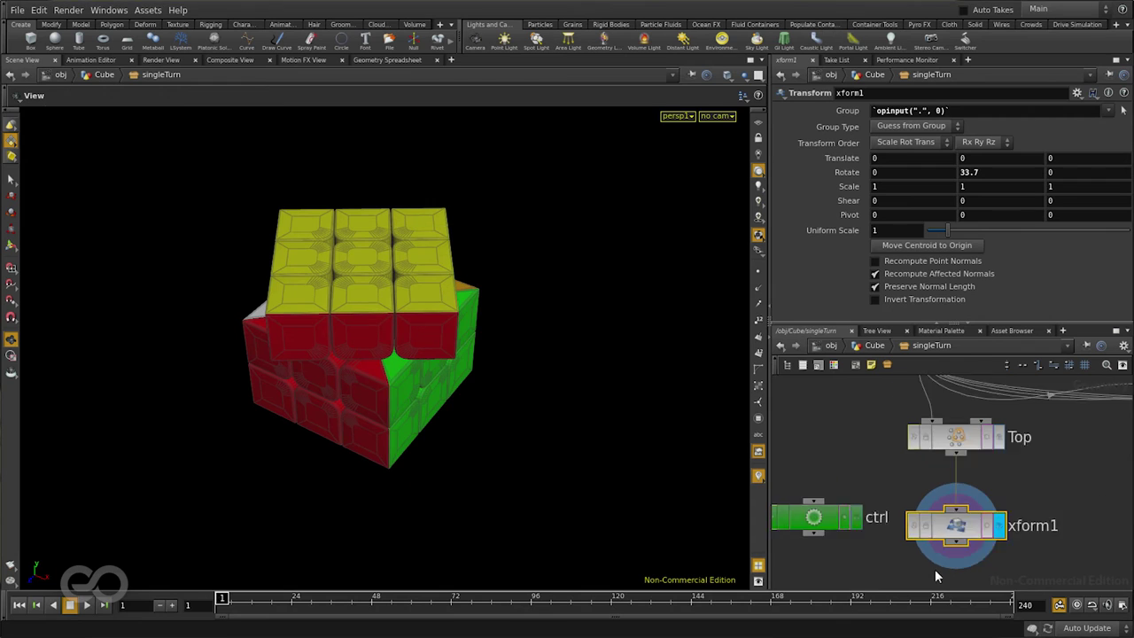
pyautogui.scroll(3, 1021, 466)
pyautogui.doubleClick(996, 443)
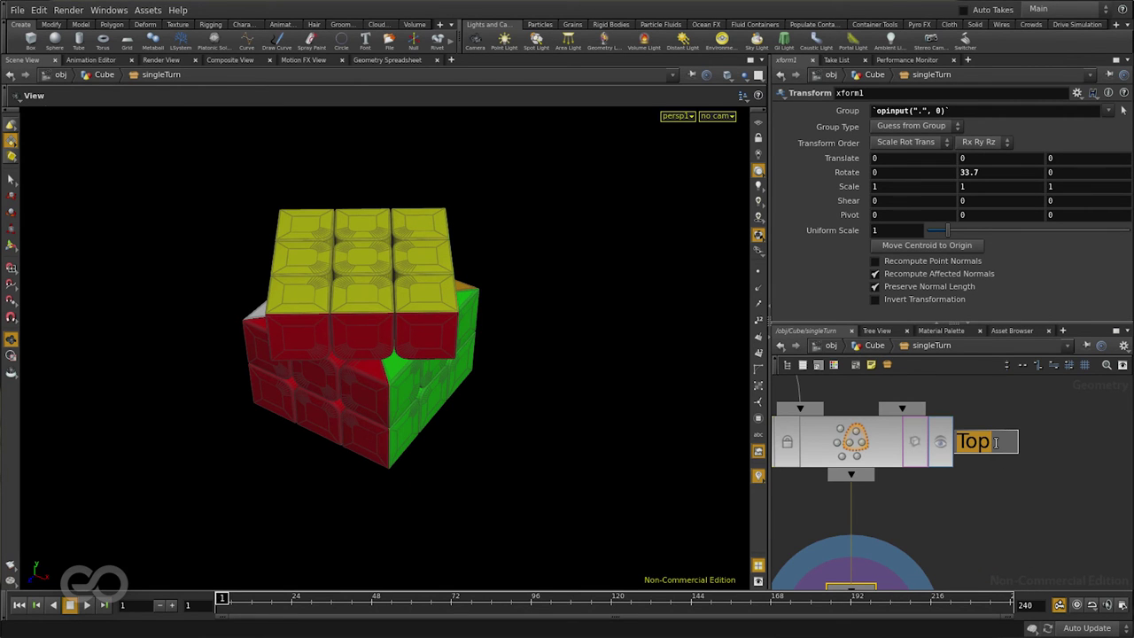
pyautogui.write('dxkzfjhn')
pyautogui.press('Return')
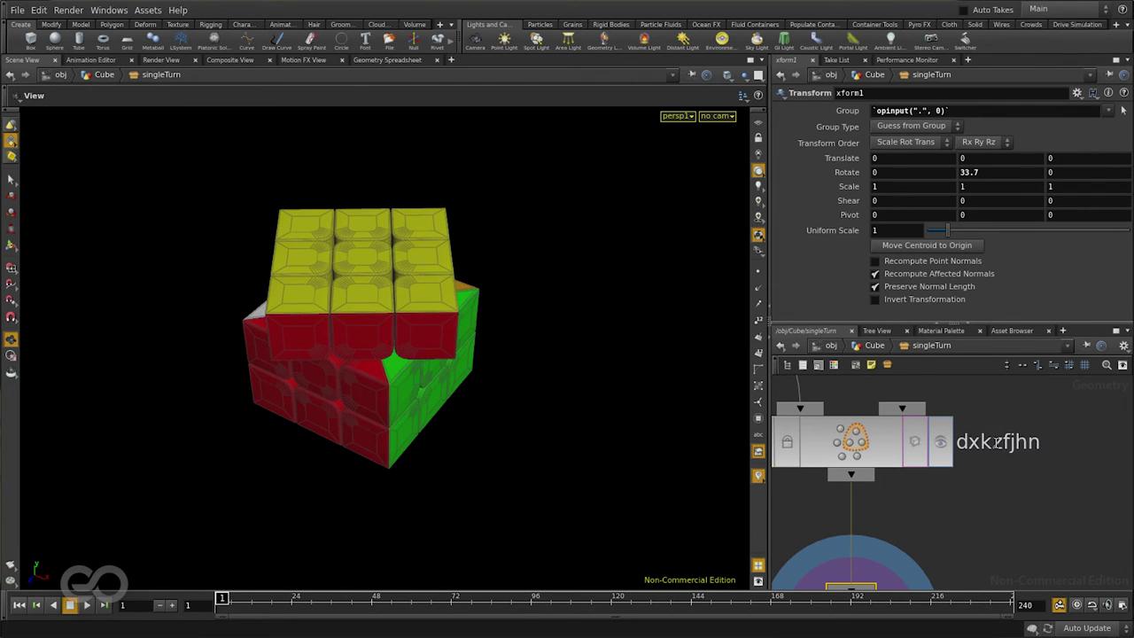
pyautogui.scroll(-3, 998, 443)
pyautogui.scroll(3, 939, 501)
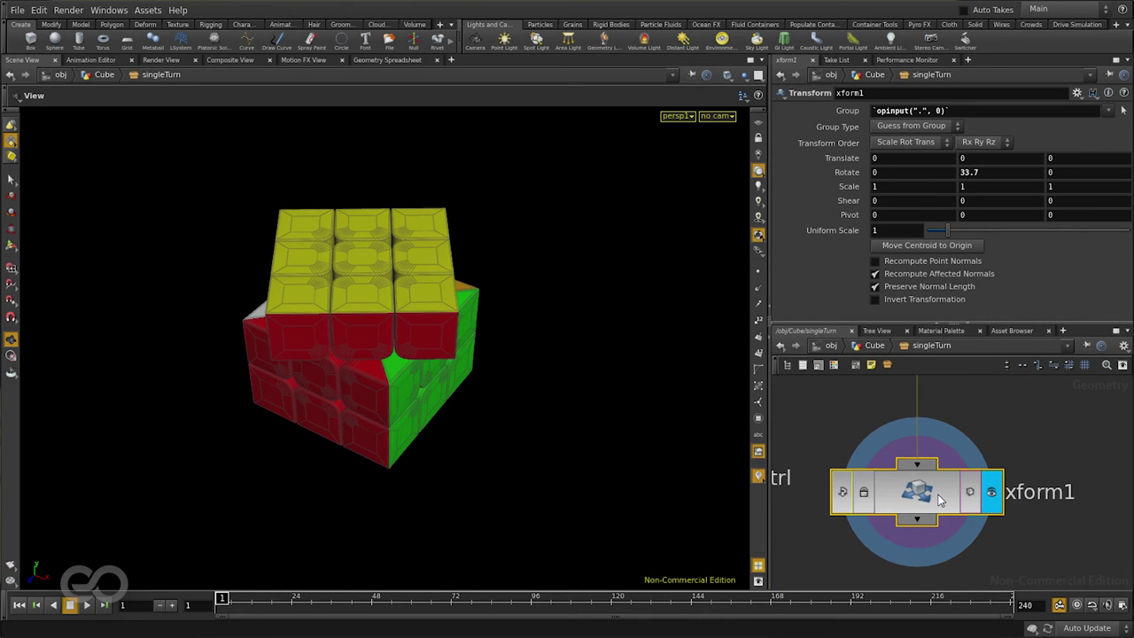
pyautogui.middleClick(939, 501)
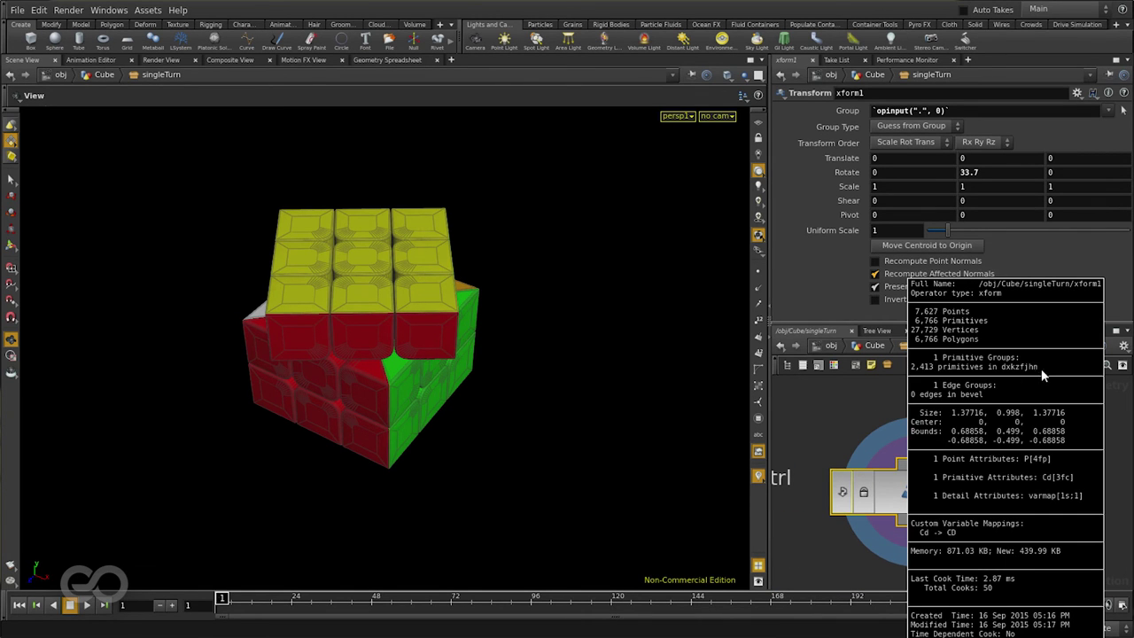
pyautogui.scroll(-3, 874, 553)
pyautogui.scroll(2, 949, 480)
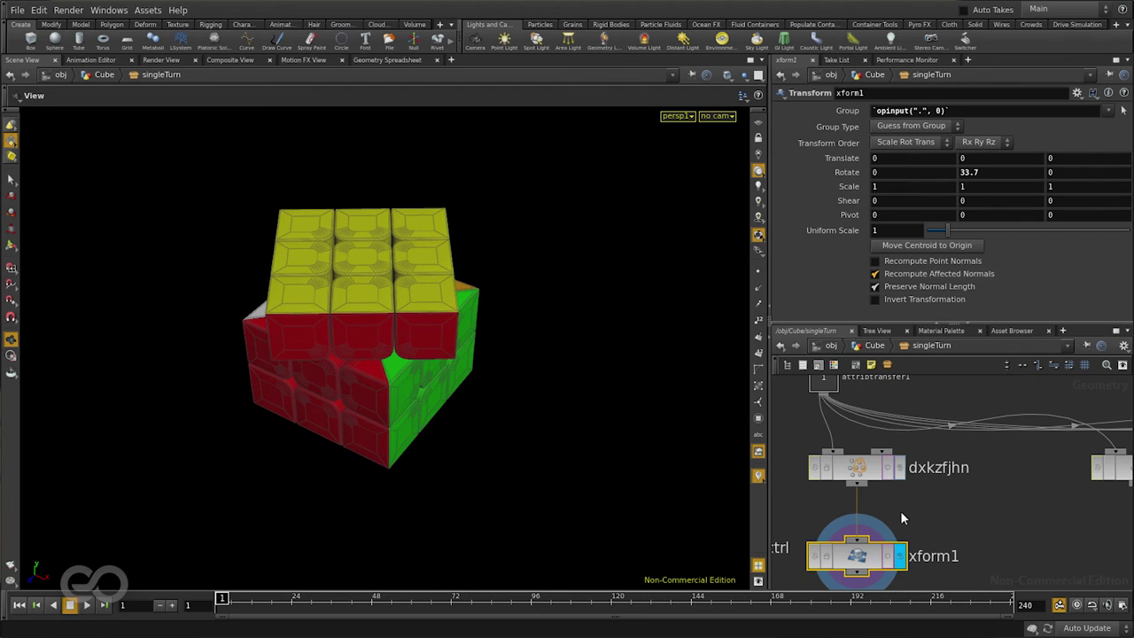
pyautogui.hotkey('ctrl', 'z')
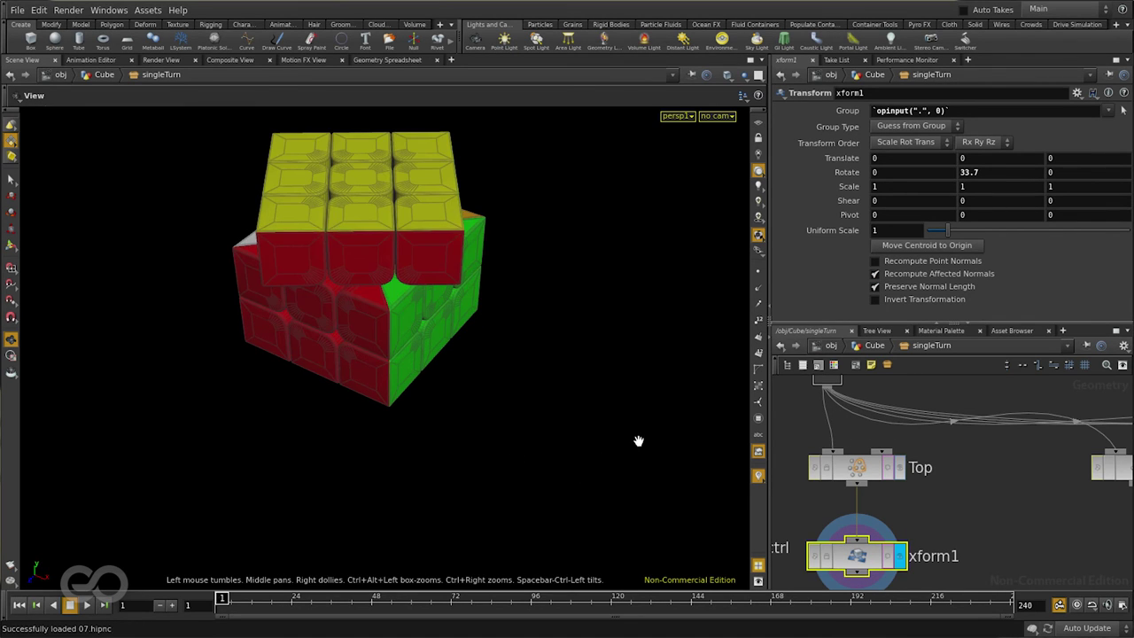
# Open the ctrl node's parameters in a separate floating window beside the network.
pyautogui.press('h')
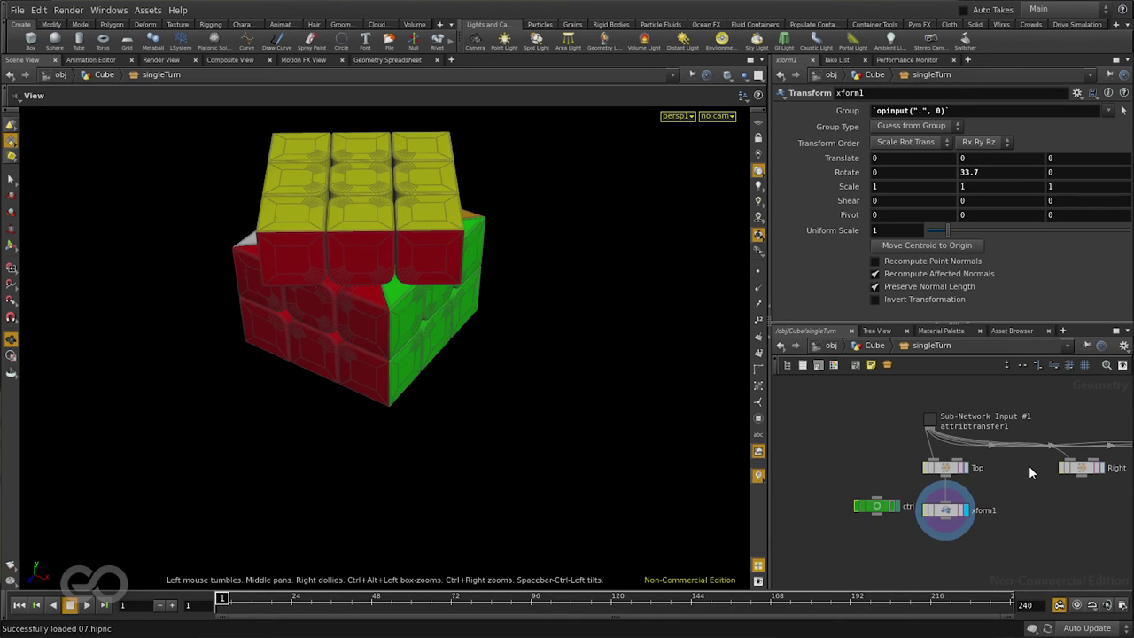
pyautogui.rightClick(876, 511)
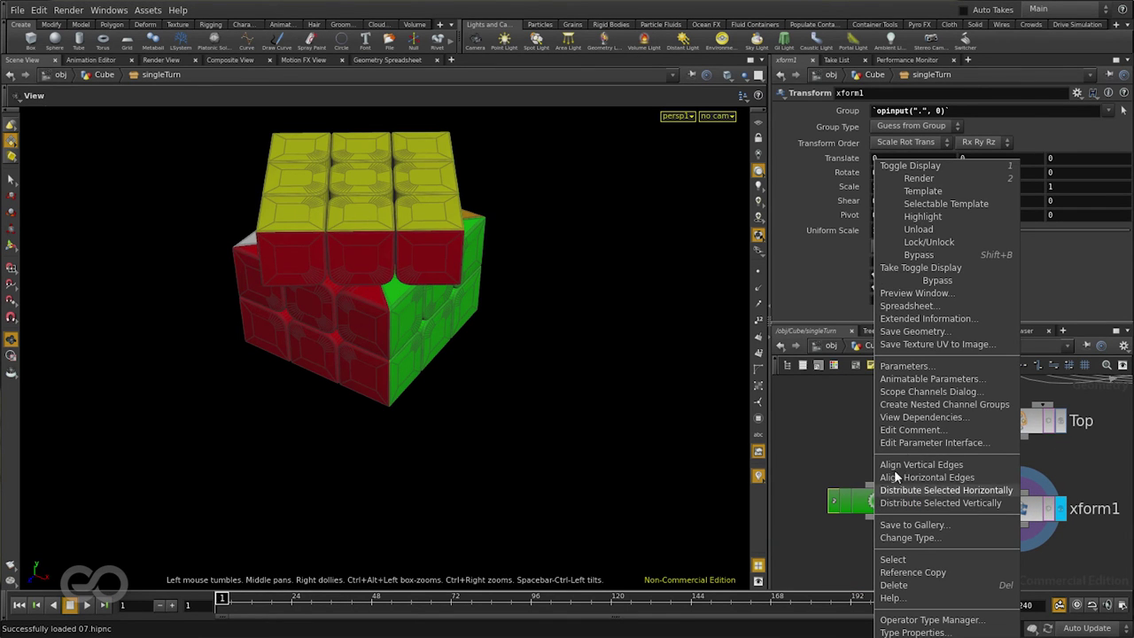
pyautogui.click(895, 369)
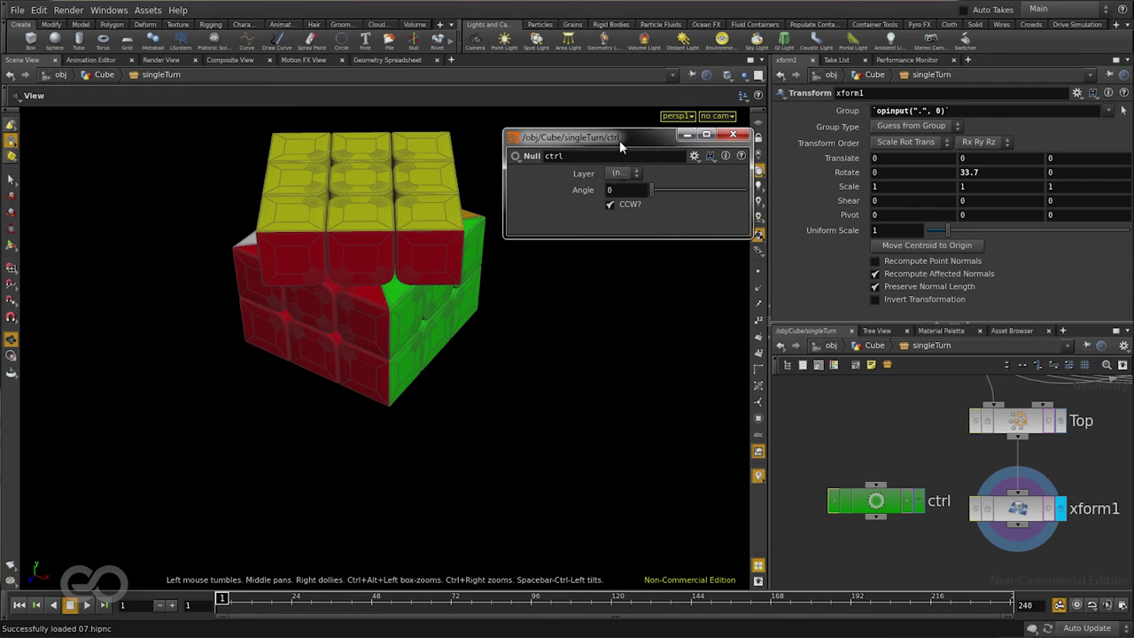
pyautogui.moveTo(619, 139); pyautogui.dragTo(595, 125)
pyautogui.scroll(-2, 914, 554)
pyautogui.scroll(3, 991, 530)
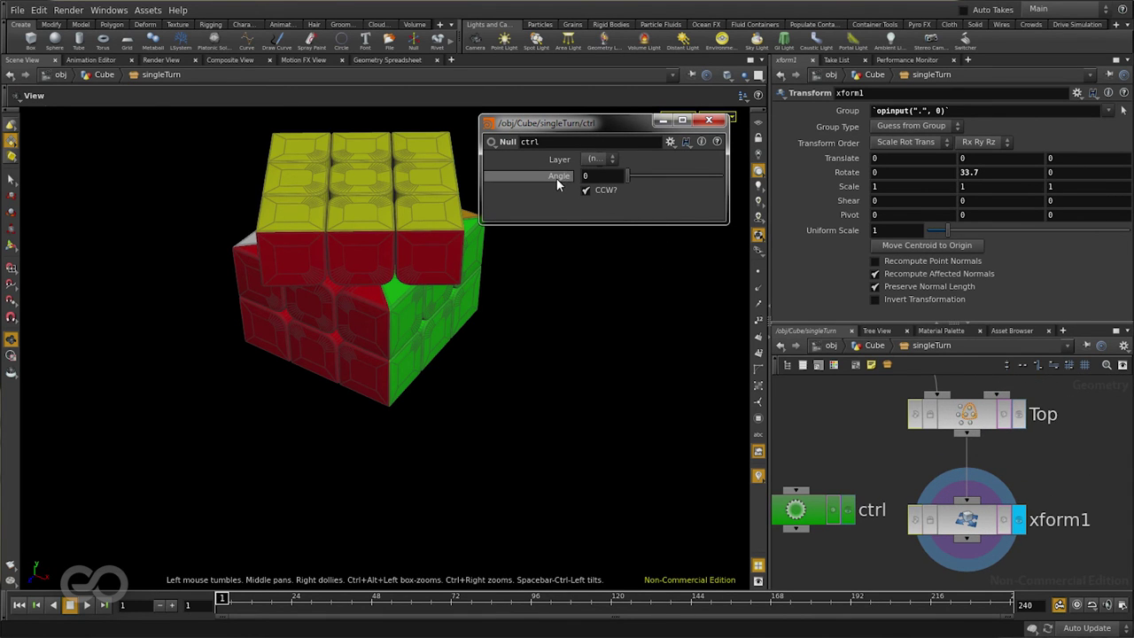
# Copy ctrl's Angle parameter for pasting onto xform1's Y rotation.
pyautogui.click(583, 176)
pyautogui.click(967, 174)
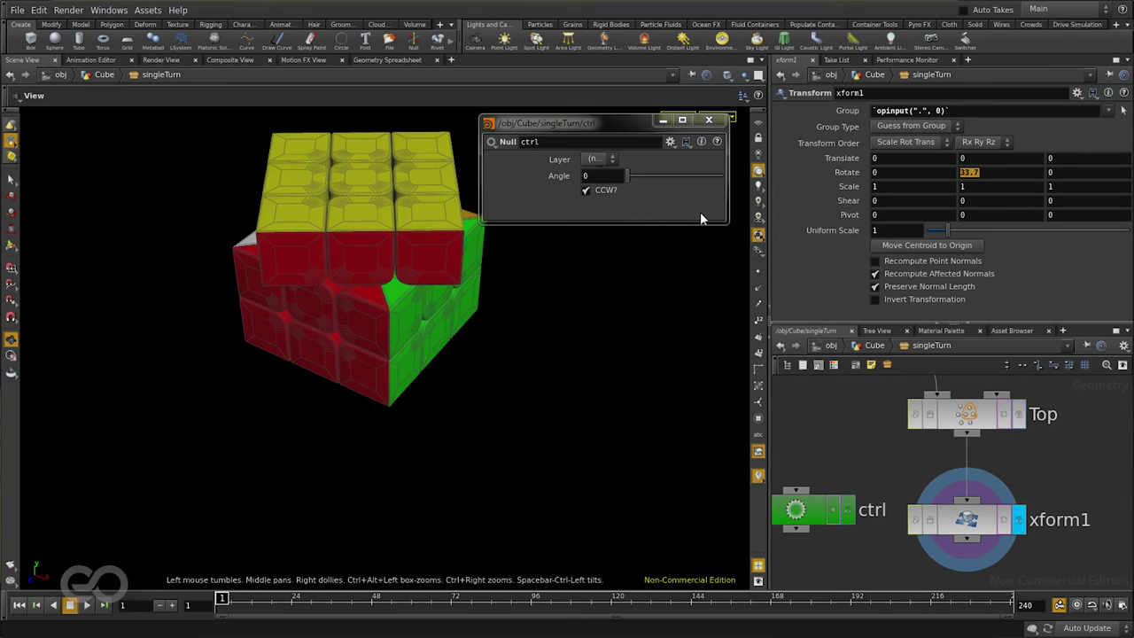
pyautogui.rightClick(589, 176)
pyautogui.click(656, 234)
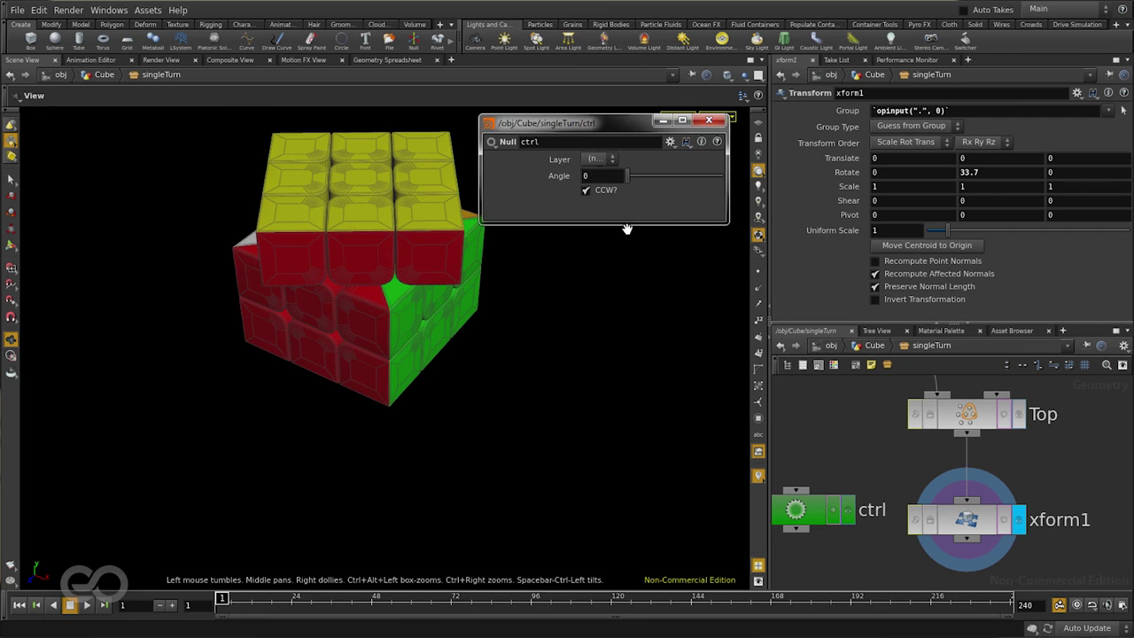
pyautogui.rightClick(976, 173)
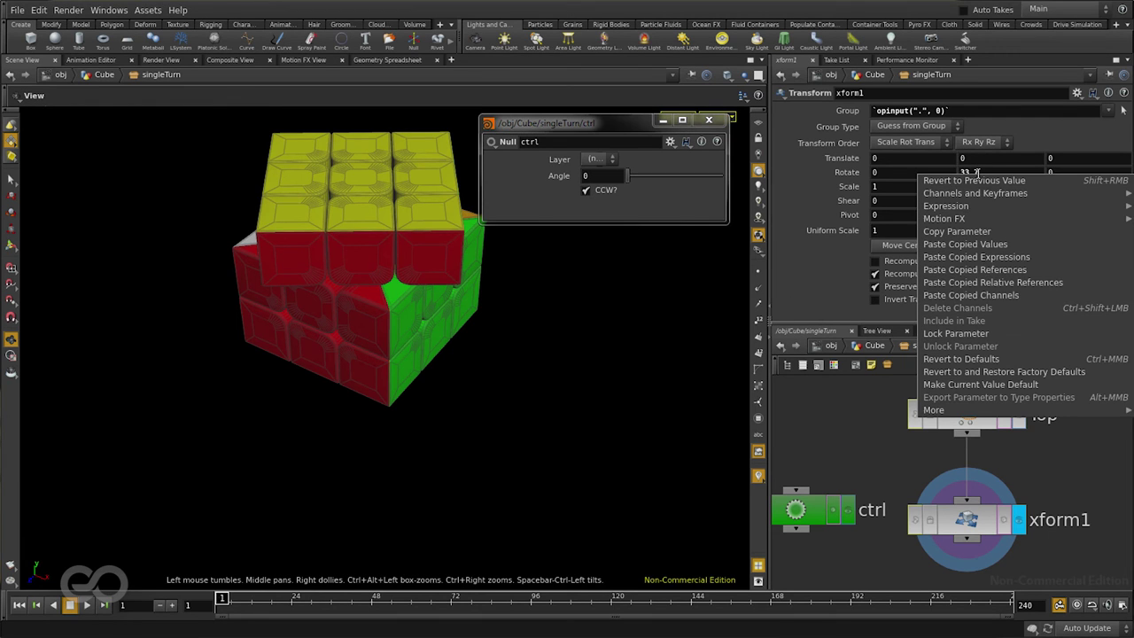
# Link Rotate Y to ctrl's Angle as a relative reference and test turns of 180 and 75 degrees.
pyautogui.click(1020, 280)
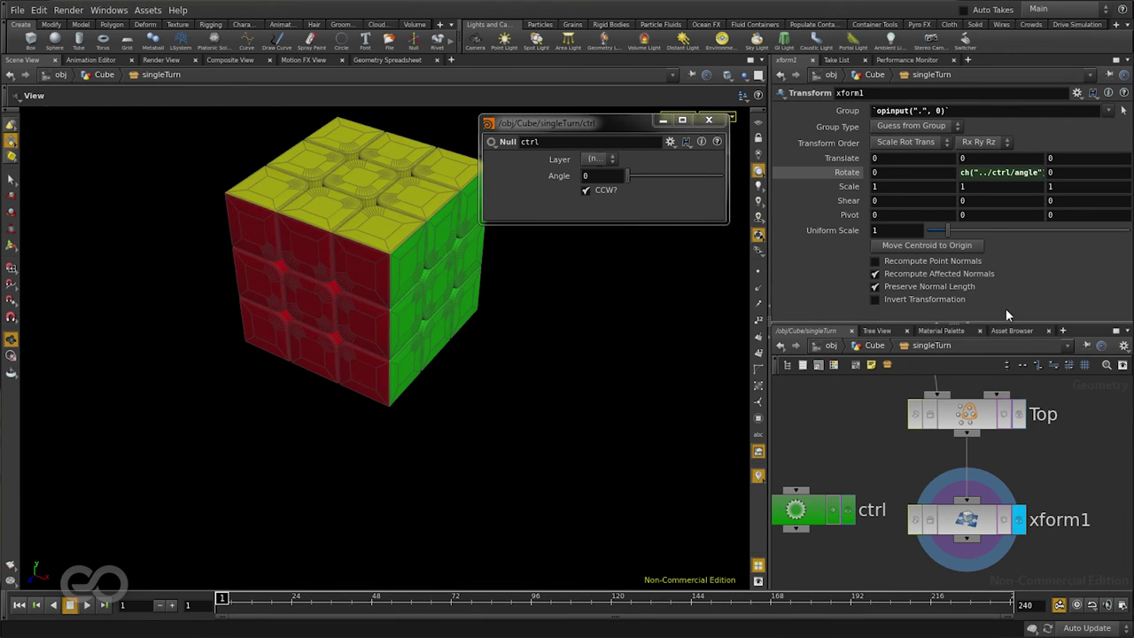
pyautogui.click(629, 176)
pyautogui.moveTo(628, 176); pyautogui.dragTo(594, 205)
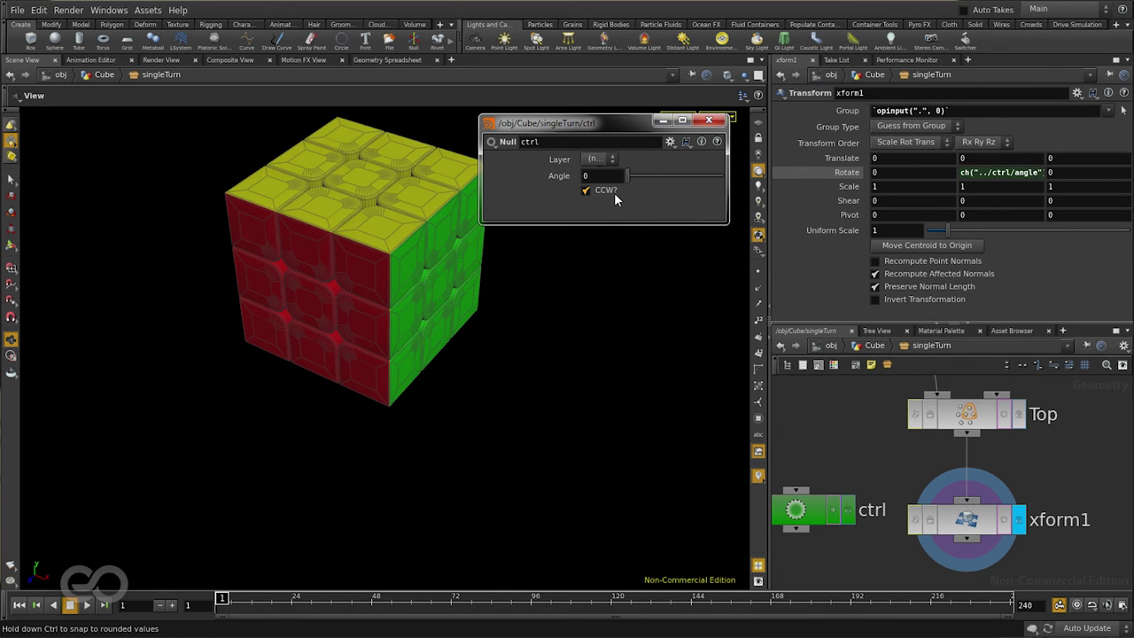
pyautogui.moveTo(629, 175); pyautogui.dragTo(624, 199)
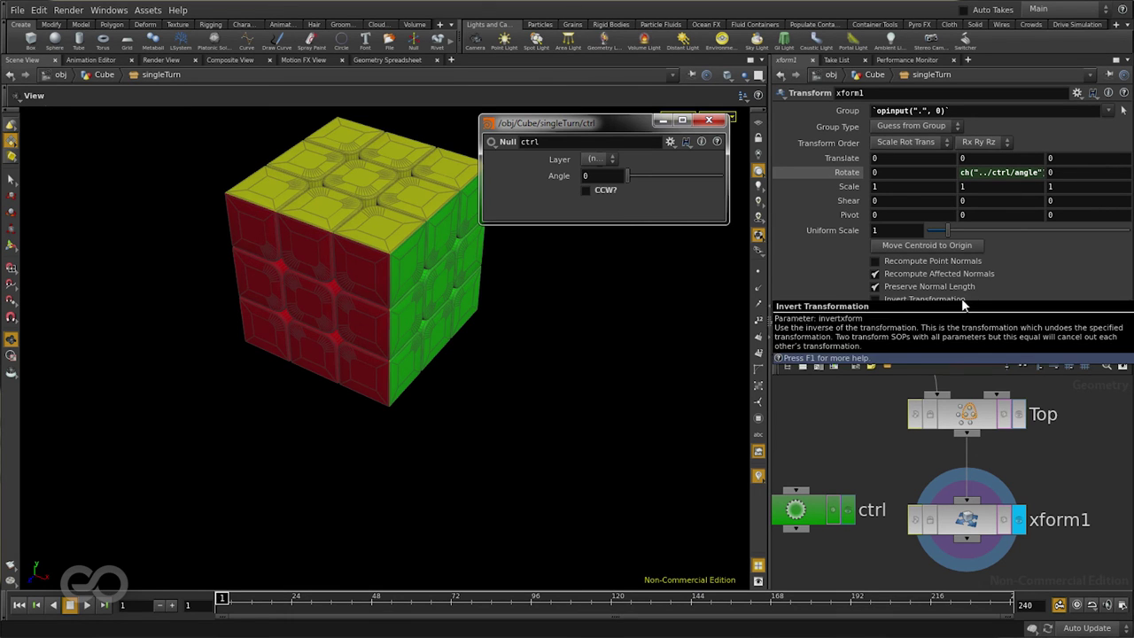
# Turn on Invert Transformation, then link it to ctrl's CCW? toggle by relative reference.
pyautogui.click(883, 302)
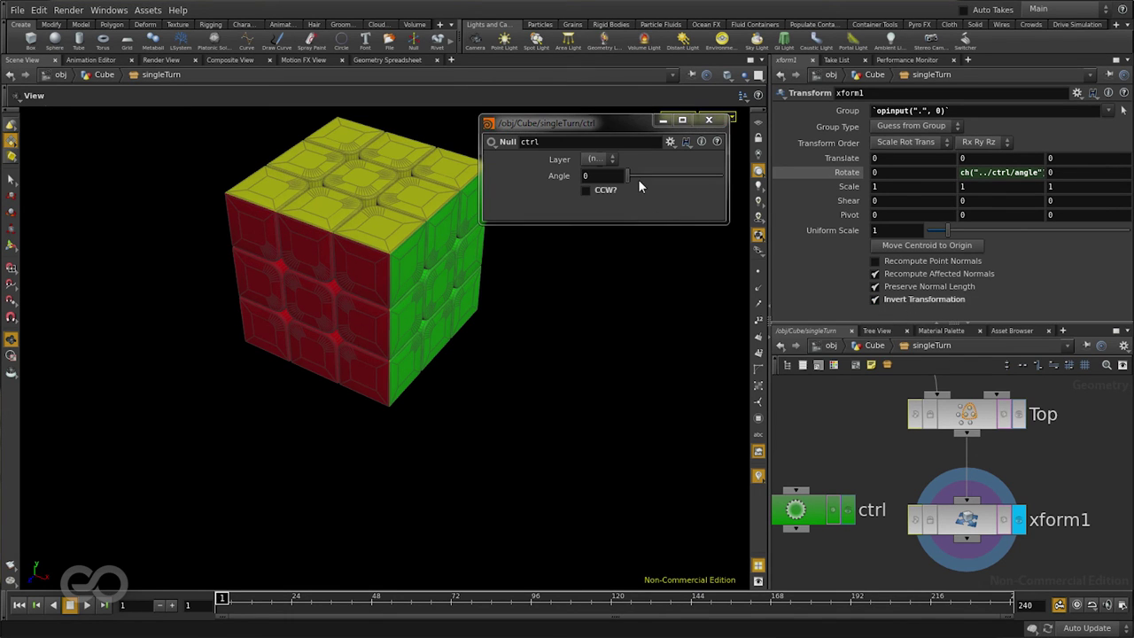
pyautogui.moveTo(629, 184); pyautogui.dragTo(576, 222)
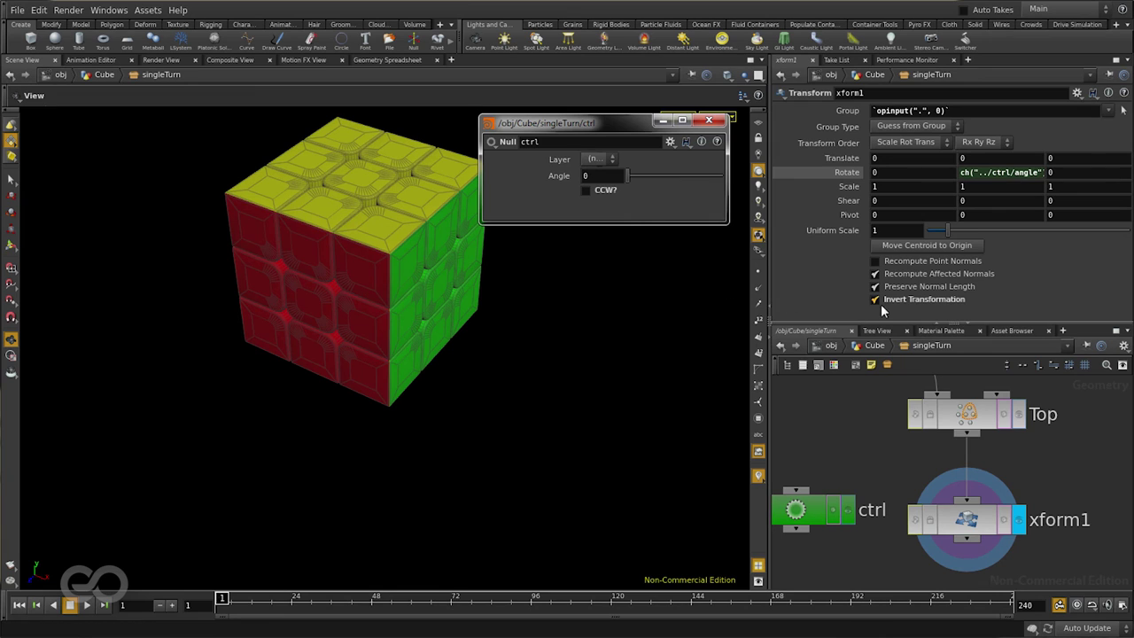
pyautogui.rightClick(596, 192)
pyautogui.click(620, 249)
pyautogui.rightClick(917, 304)
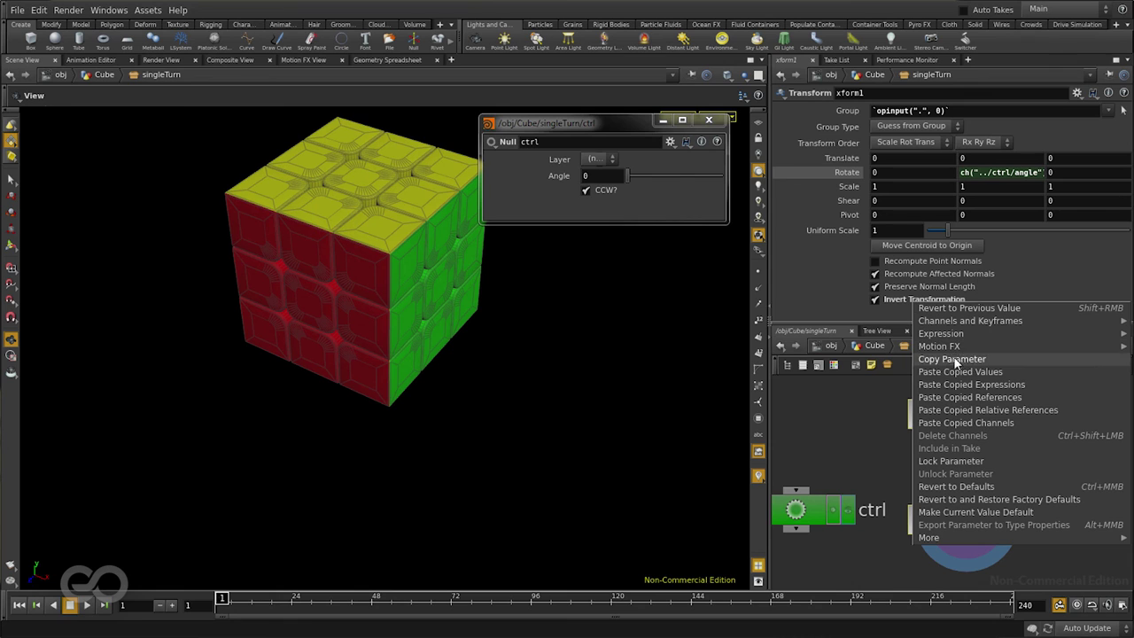
pyautogui.click(976, 411)
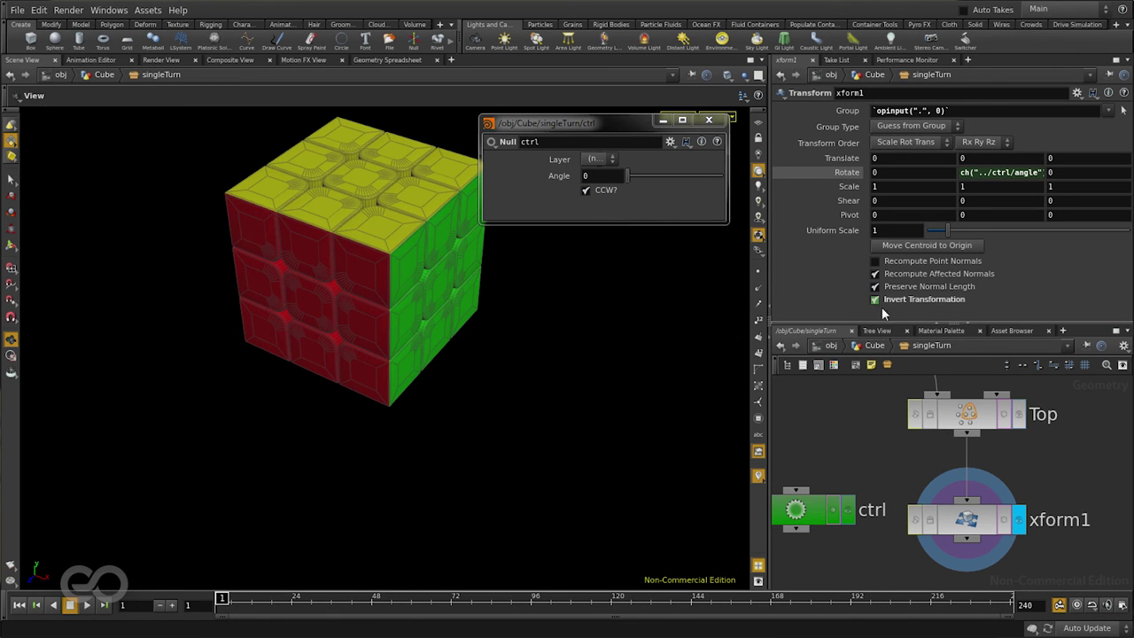
# Compare turn directions with CCW? off at 52 degrees and CCW? on at a quarter turn.
pyautogui.click(584, 191)
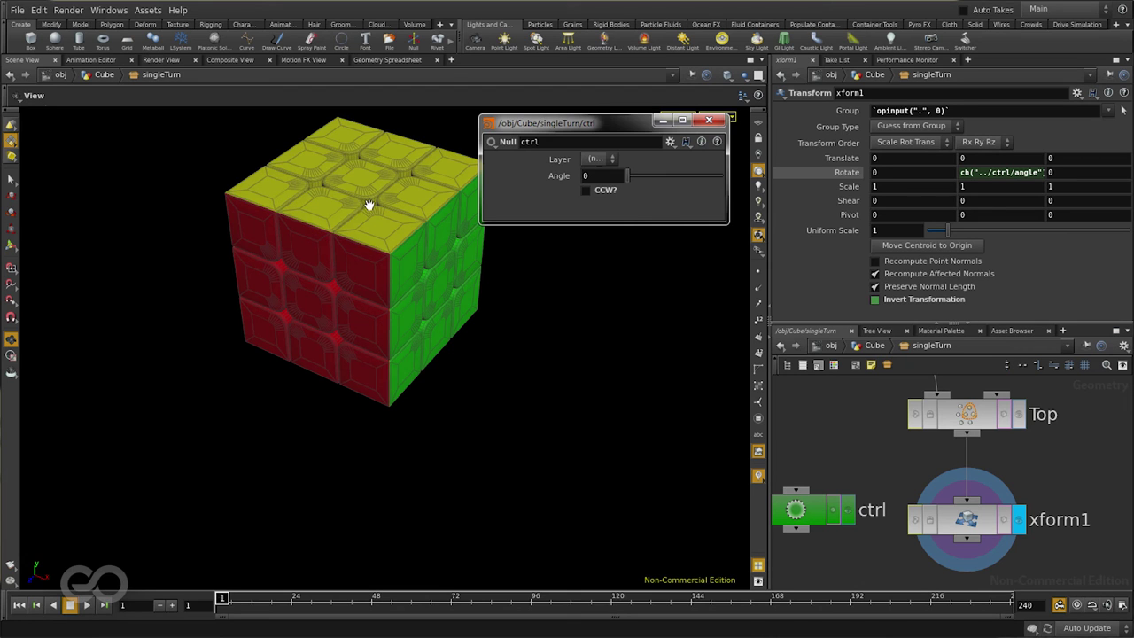
pyautogui.moveTo(367, 208); pyautogui.dragTo(355, 404)
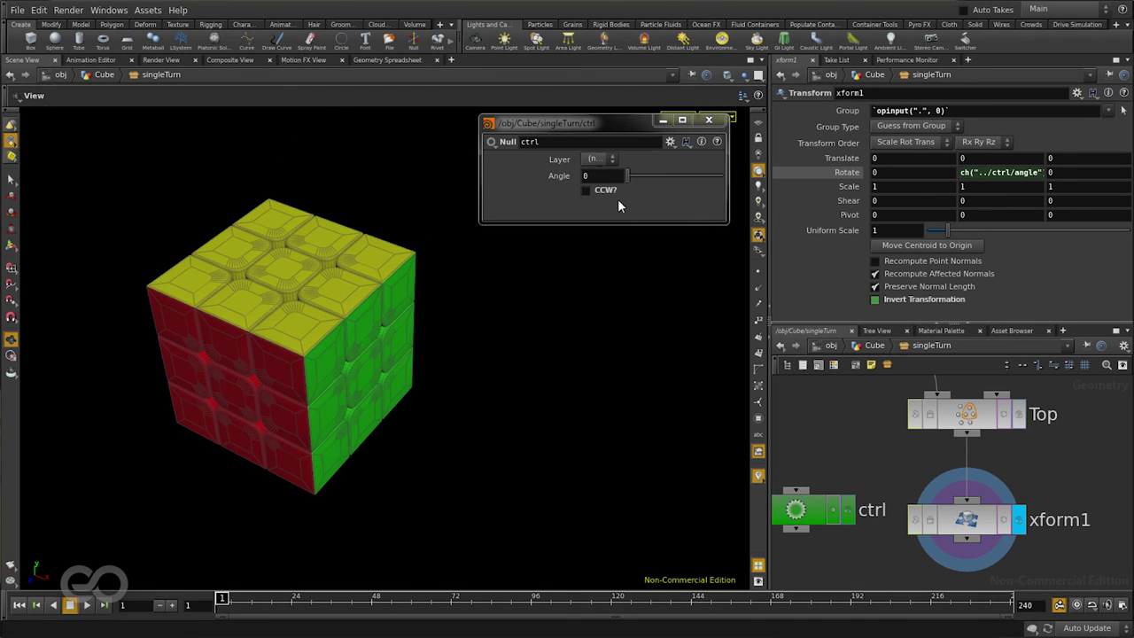
pyautogui.moveTo(629, 177); pyautogui.dragTo(655, 175)
pyautogui.moveTo(358, 270); pyautogui.dragTo(422, 276)
pyautogui.moveTo(656, 174); pyautogui.dragTo(601, 189)
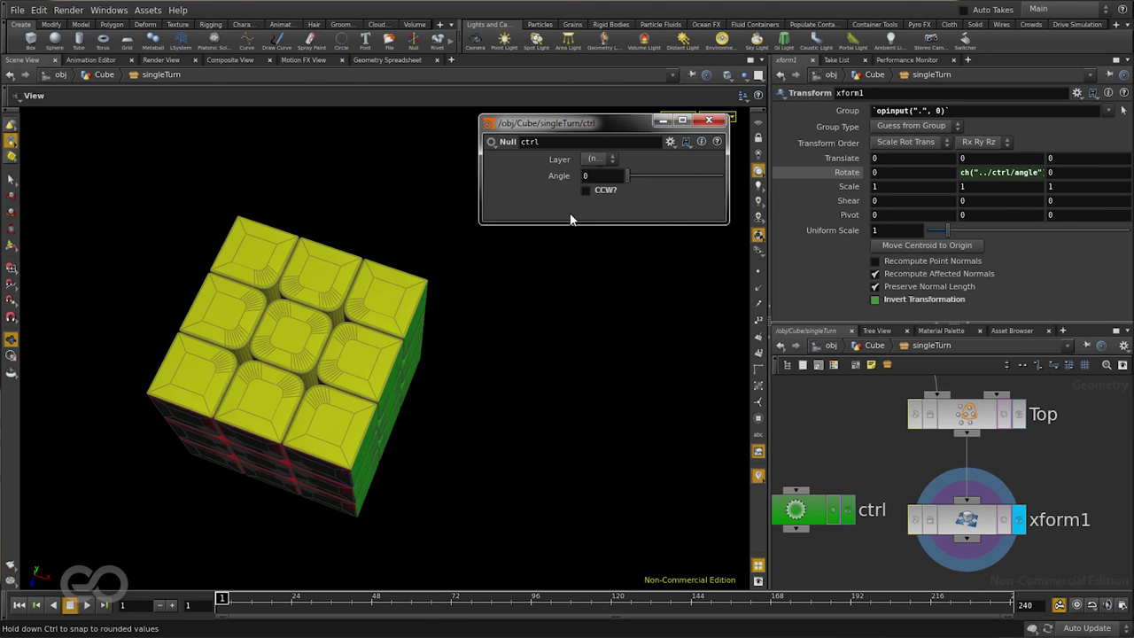
pyautogui.click(585, 191)
pyautogui.moveTo(626, 177); pyautogui.dragTo(596, 206)
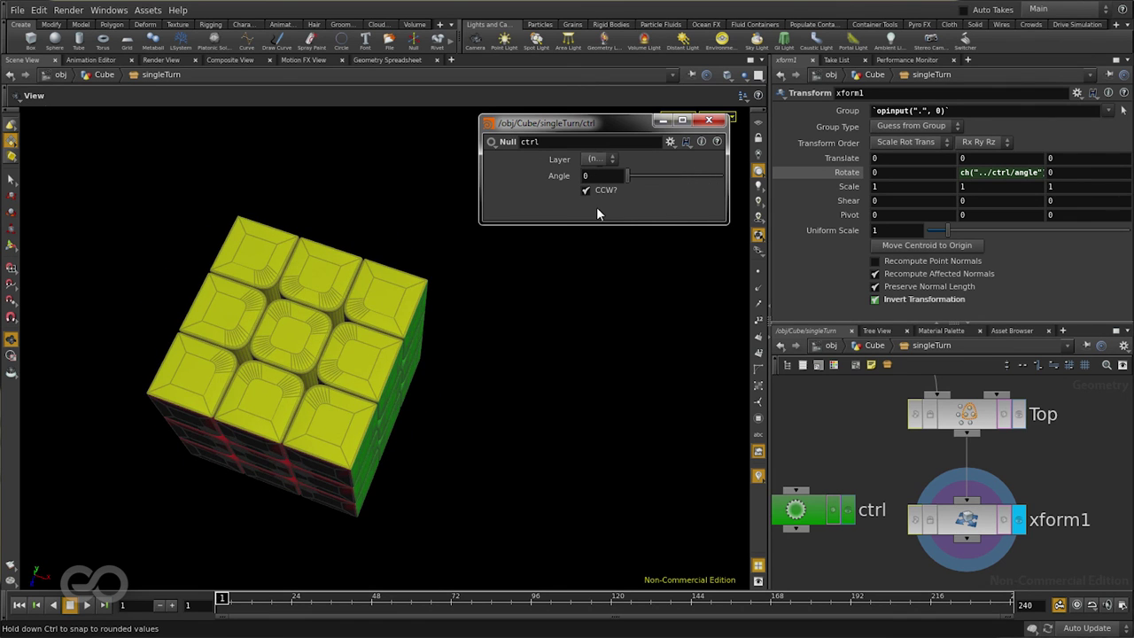
# Prefix the Rotate Y expression with a minus, test Angle at 86 degrees, then turn CCW? off.
pyautogui.click(964, 174)
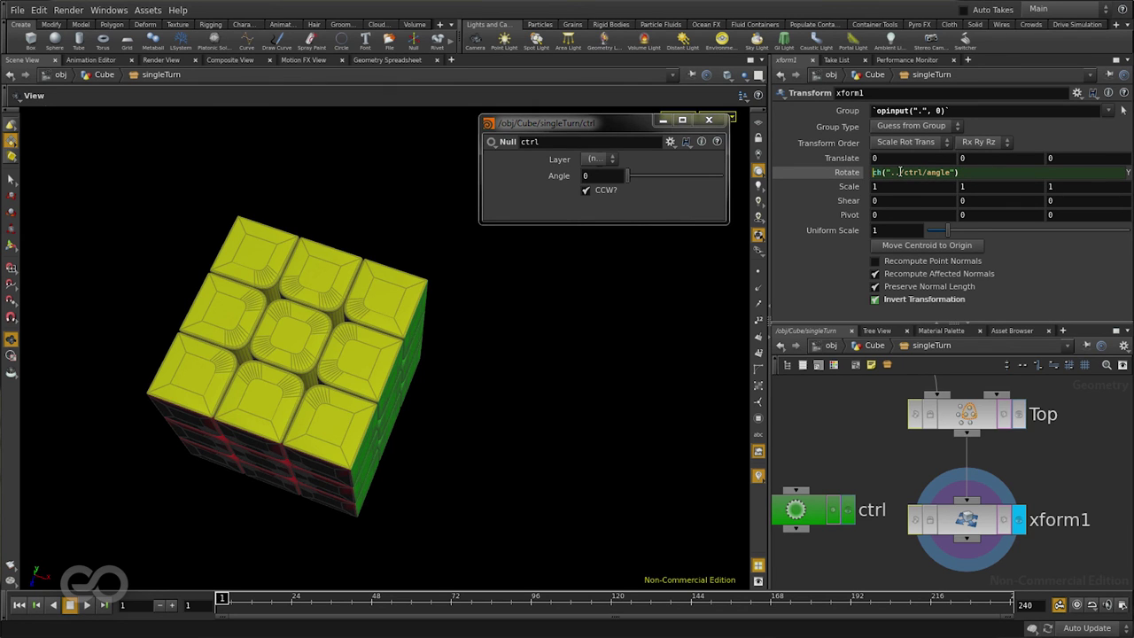
pyautogui.write('-')
pyautogui.press('Return')
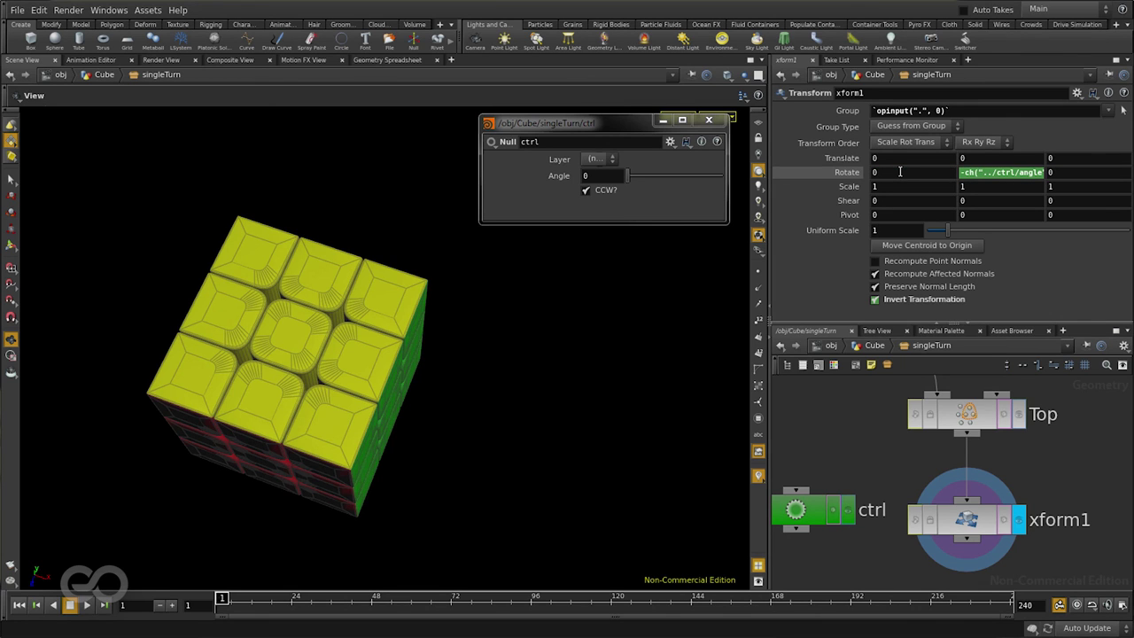
pyautogui.moveTo(628, 176); pyautogui.dragTo(595, 222)
pyautogui.click(585, 190)
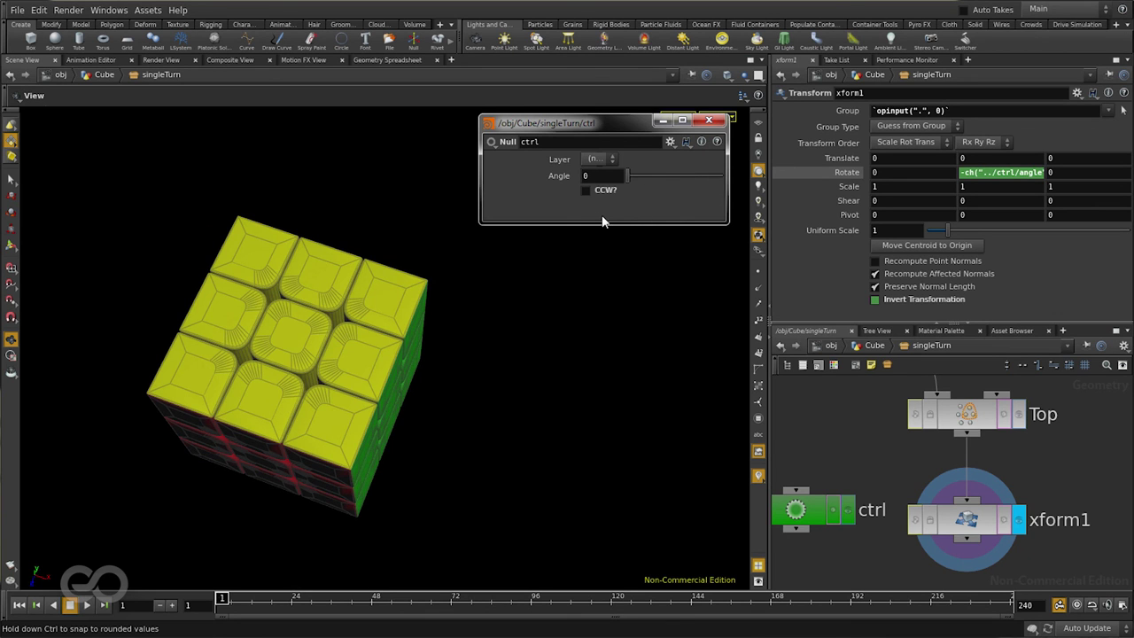
# Orbit to show the cube's red and green sides and zoom out over the singleTurn network.
pyautogui.moveTo(481, 425); pyautogui.dragTo(381, 344)
pyautogui.scroll(-2, 842, 474)
pyautogui.scroll(-4, 866, 477)
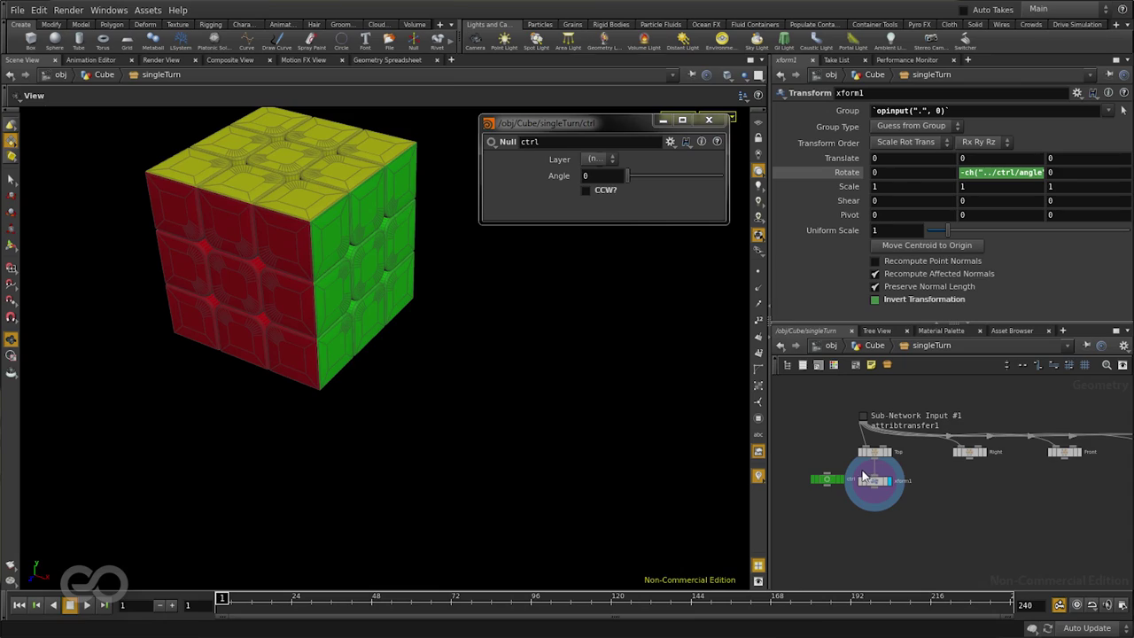